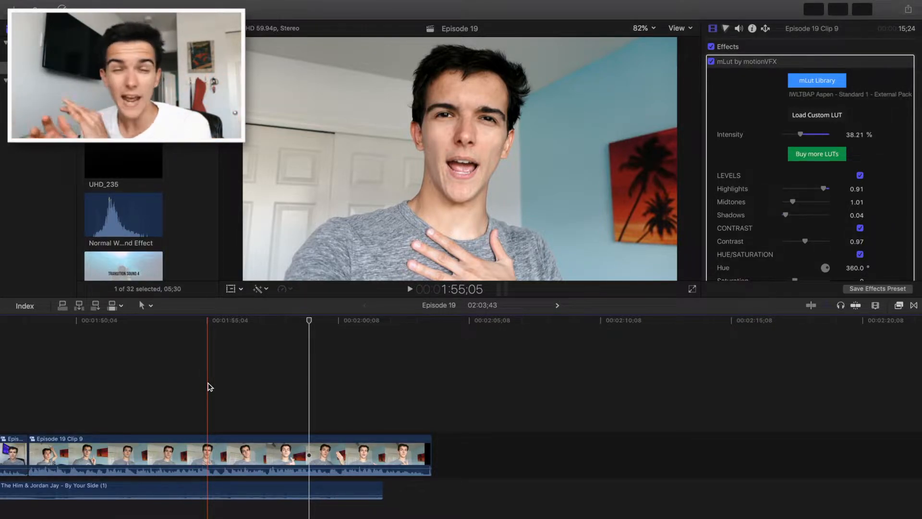
# Move the playhead to the end of Episode 19 Clip 9 in the timeline
pyautogui.press('s')
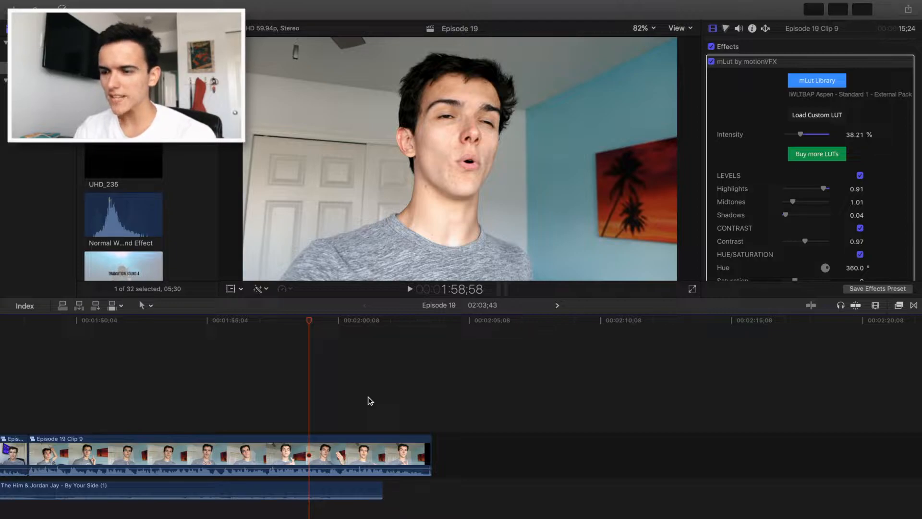
pyautogui.press('Down')
pyautogui.press('Down')
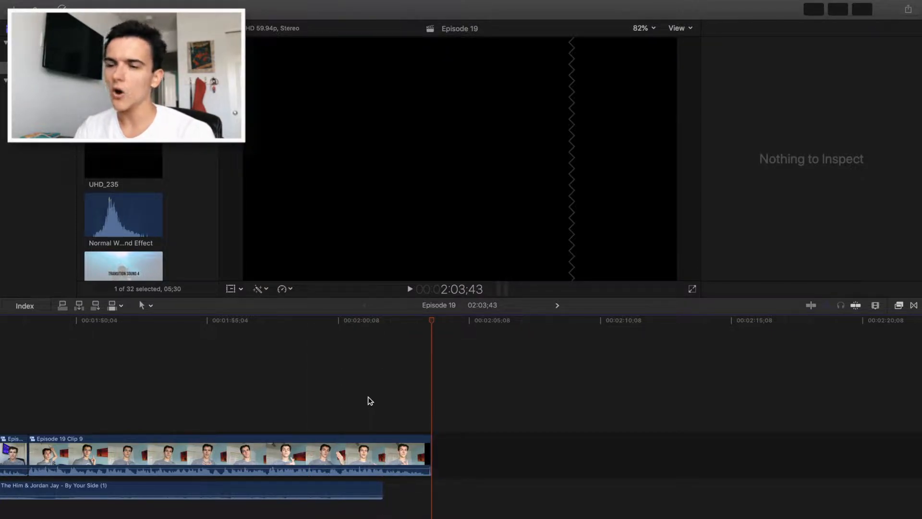
# Switch to the iTunes library and browse the recent albums for background music, opening A Moment Apart by ODESZA
pyautogui.hotkey('ctrl', 'Left')
pyautogui.click(525, 510)
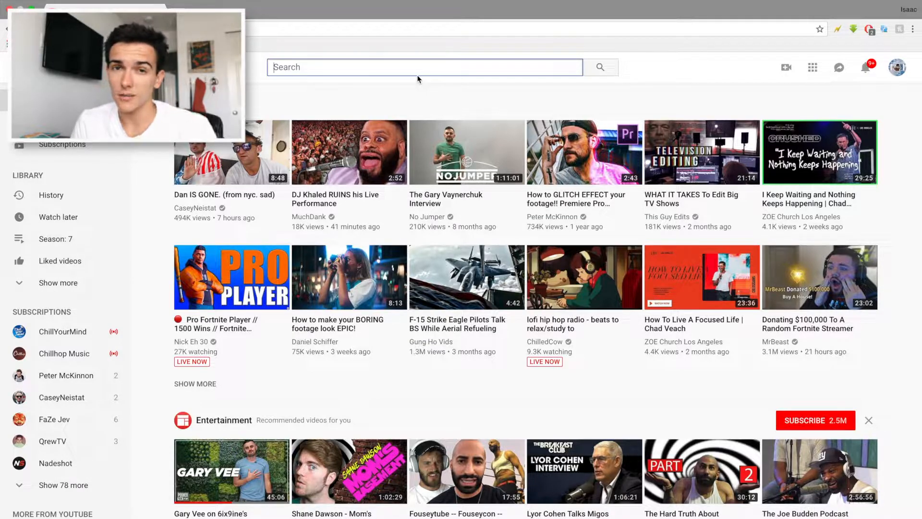
pyautogui.scroll(5, 378, 159)
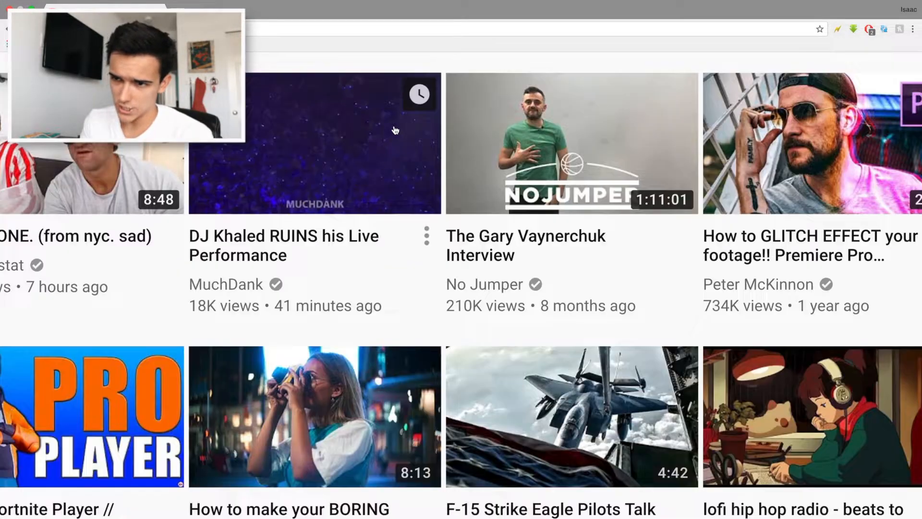
pyautogui.scroll(-5, 527, 144)
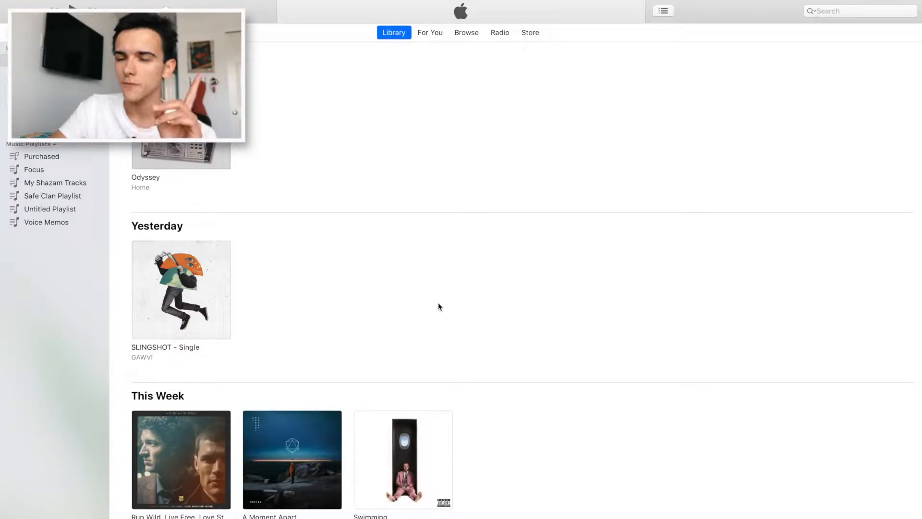
pyautogui.moveTo(418, 461)
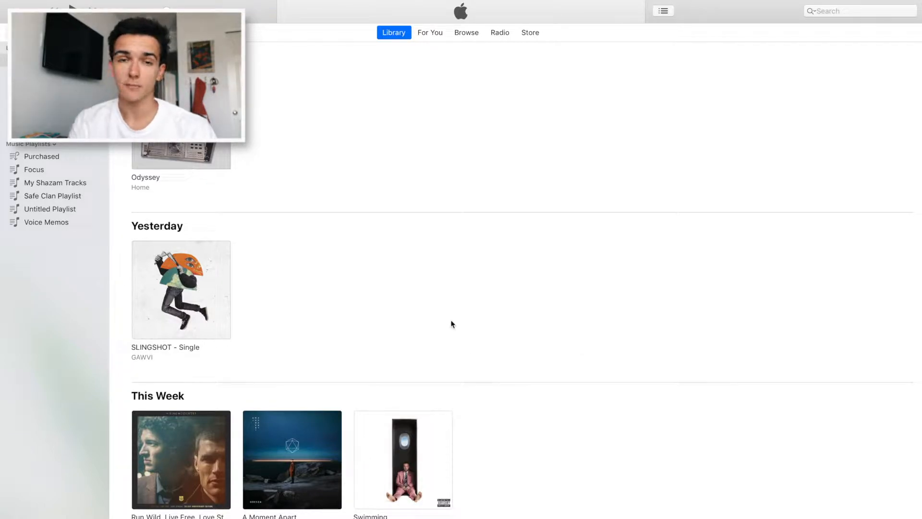
pyautogui.scroll(-2, 307, 430)
pyautogui.scroll(-5, 313, 321)
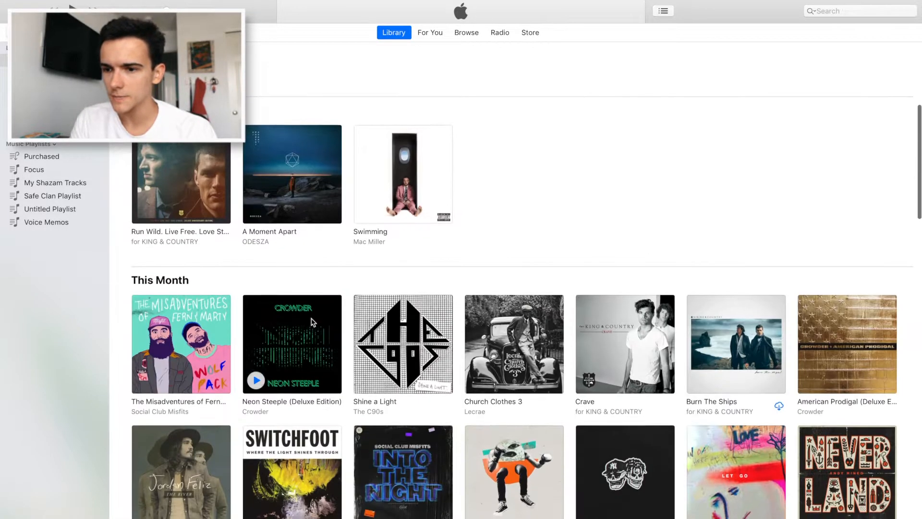
pyautogui.click(285, 166)
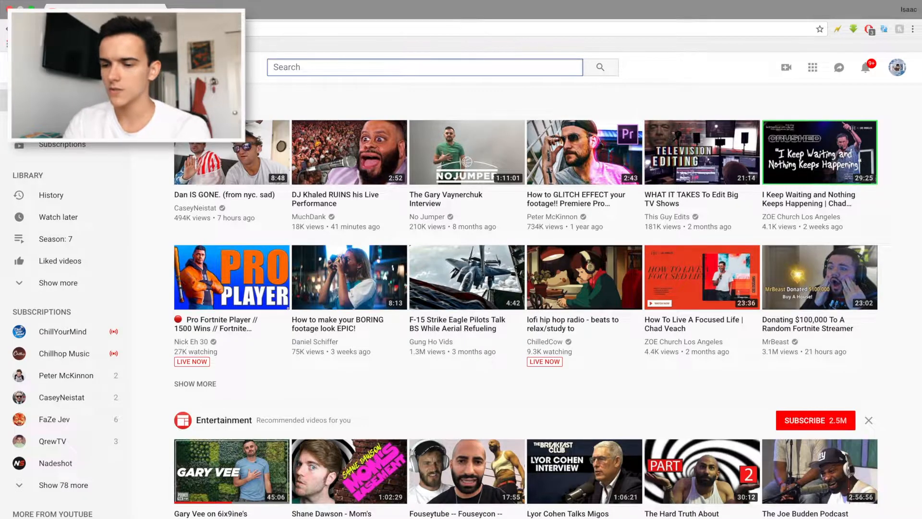
# Search YouTube for "across the room odesza" and open the Across The Room (feat. Leon Bridges) video
pyautogui.write('across the roo')
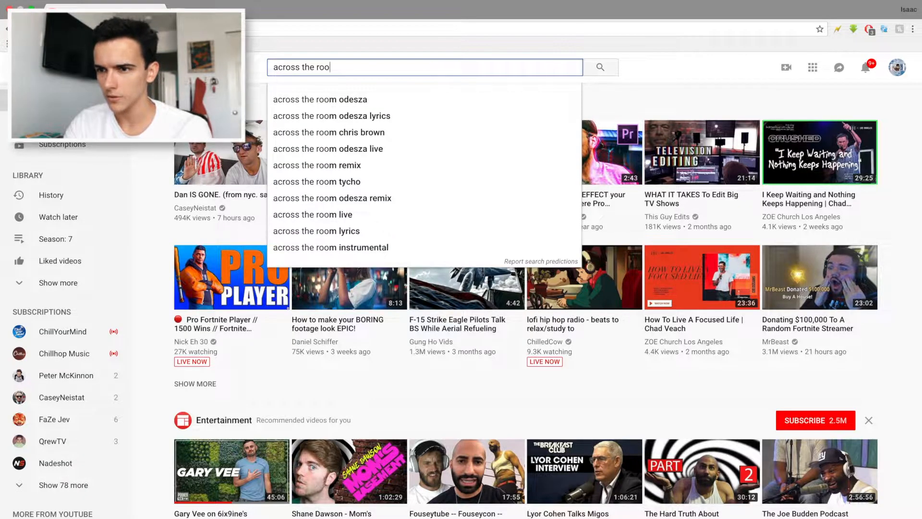
pyautogui.write('m odesza')
pyautogui.press('Return')
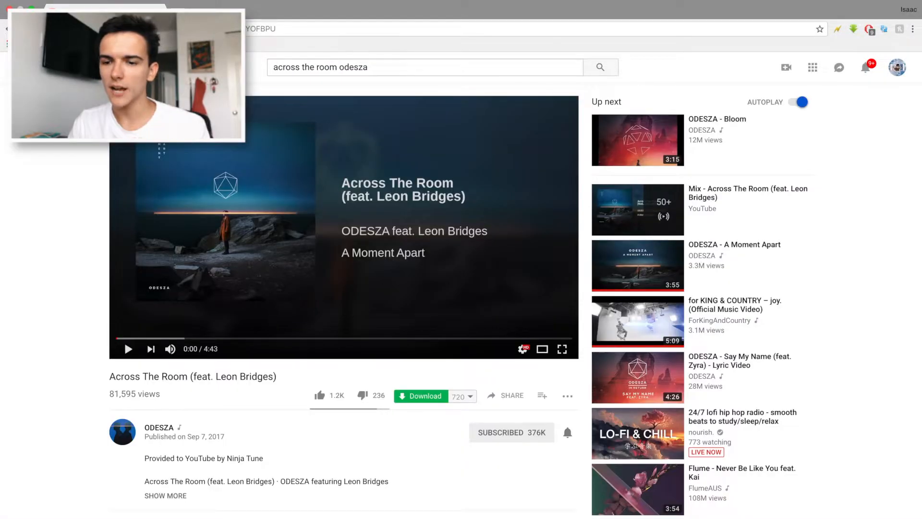
# Append the Across The Room video after Episode 19 Clip 9 in the Final Cut Pro timeline and detach its audio
pyautogui.moveTo(15, 29); pyautogui.dragTo(508, 459)
pyautogui.hscroll(1, 508, 458)
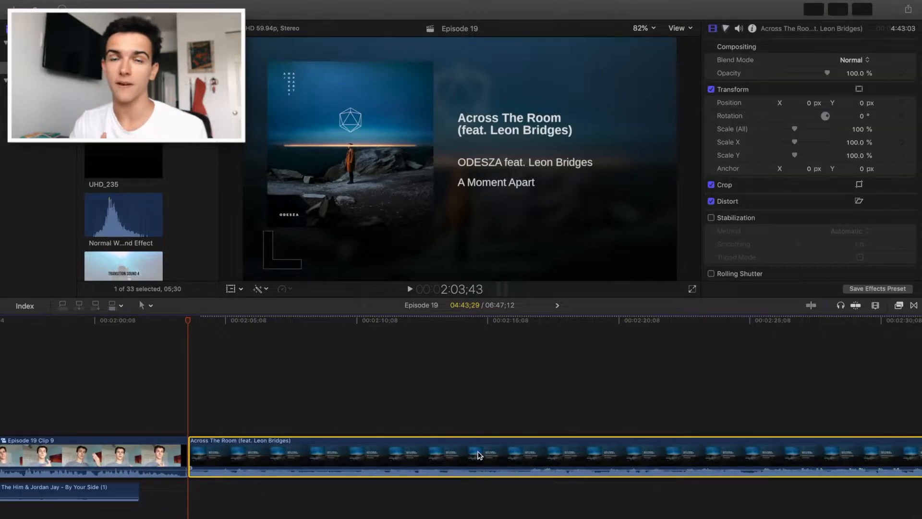
pyautogui.rightClick(256, 453)
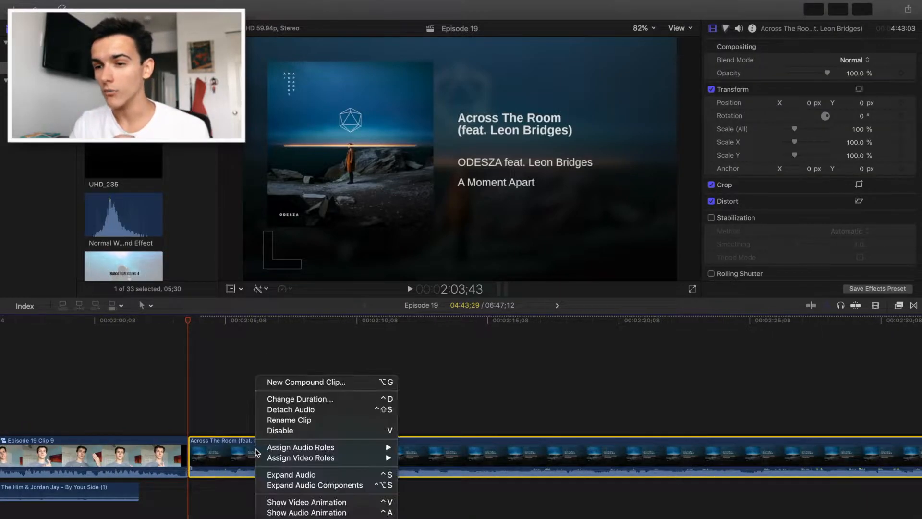
pyautogui.click(289, 409)
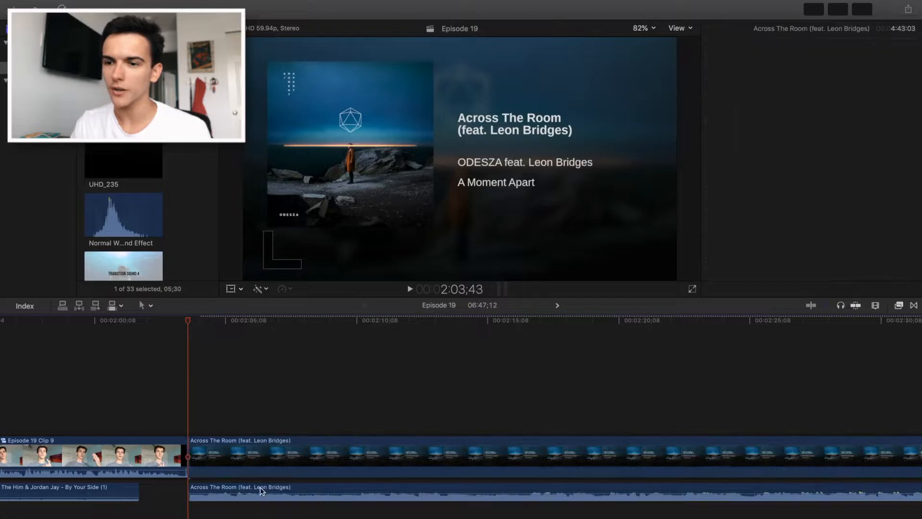
# Shift the detached Across The Room audio slightly earlier and delete the song's video clip from the timeline
pyautogui.moveTo(245, 491); pyautogui.dragTo(227, 491)
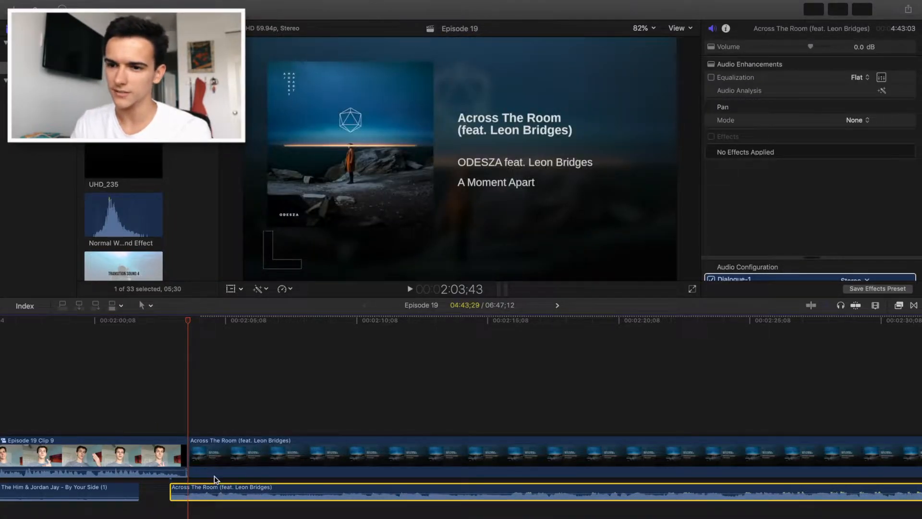
pyautogui.click(223, 461)
pyautogui.press('Delete')
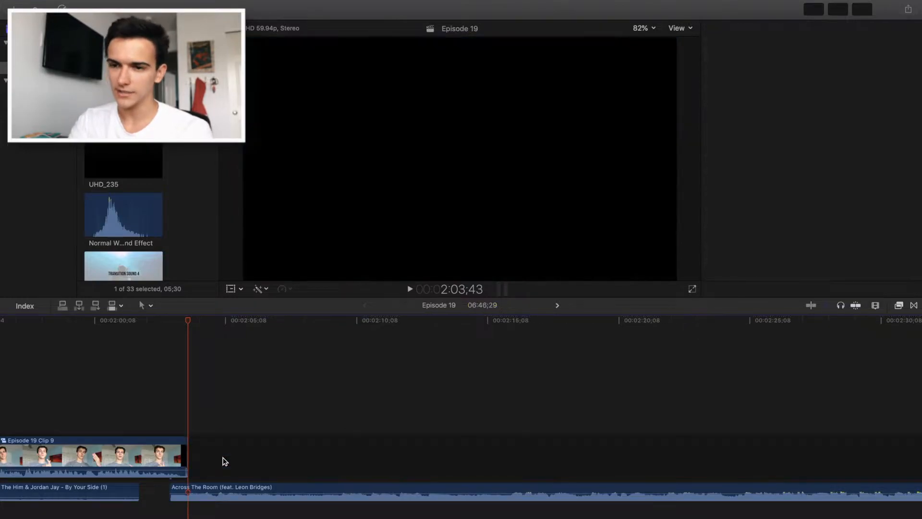
# Nudge the Across The Room audio earlier so it starts about one second before the end of Episode 19 Clip 9
pyautogui.hscroll(-3, 222, 464)
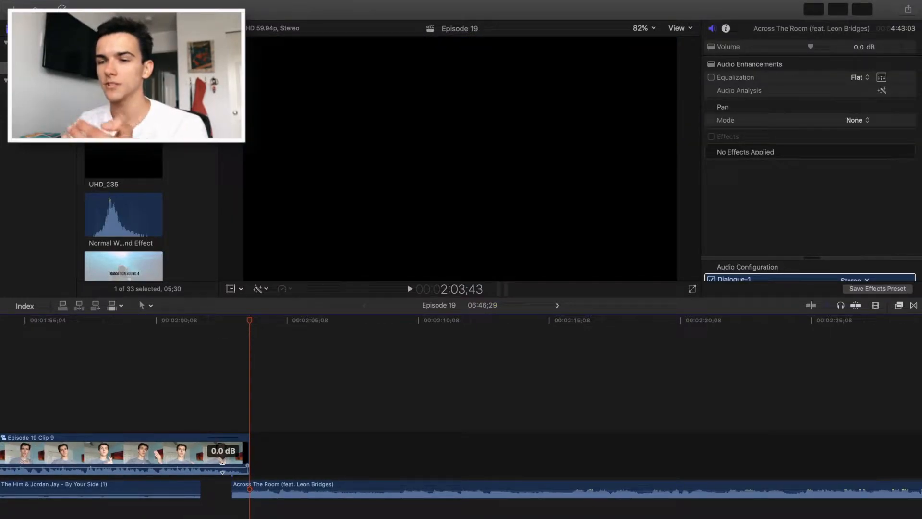
pyautogui.click(122, 306)
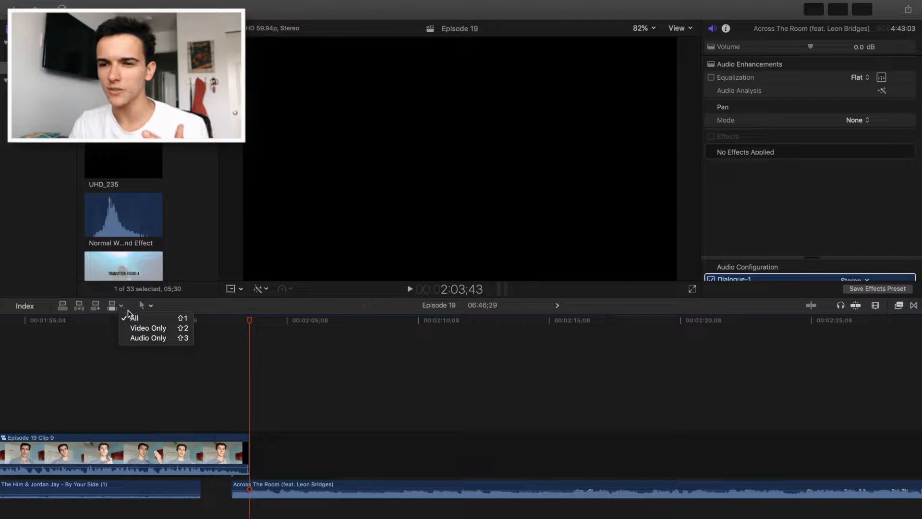
pyautogui.click(158, 335)
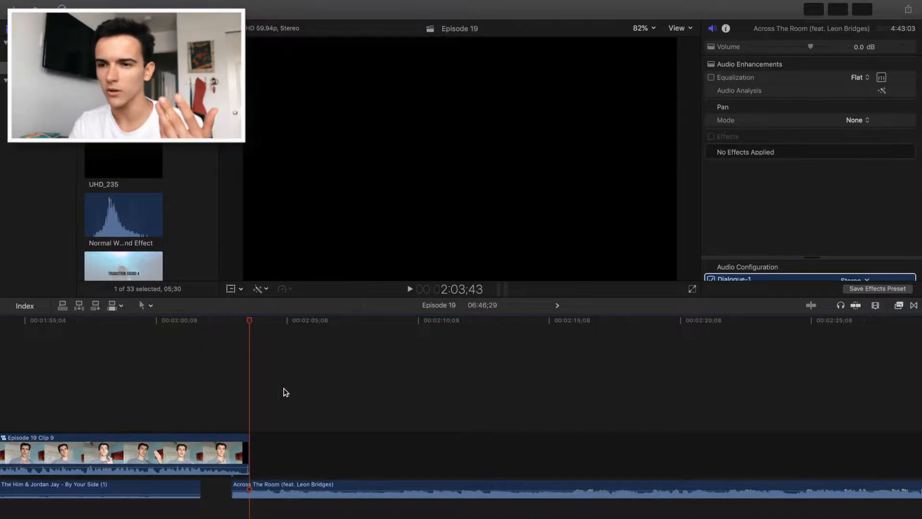
pyautogui.moveTo(312, 488); pyautogui.dragTo(308, 492)
# Find the P1800521 tree clip in the media browser and select its full 8;30 length
pyautogui.scroll(10, 136, 206)
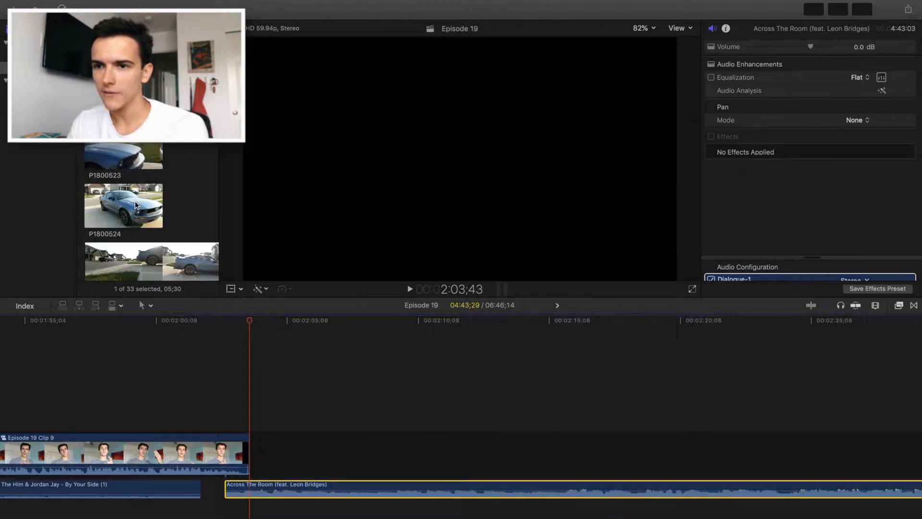
pyautogui.scroll(1, 114, 192)
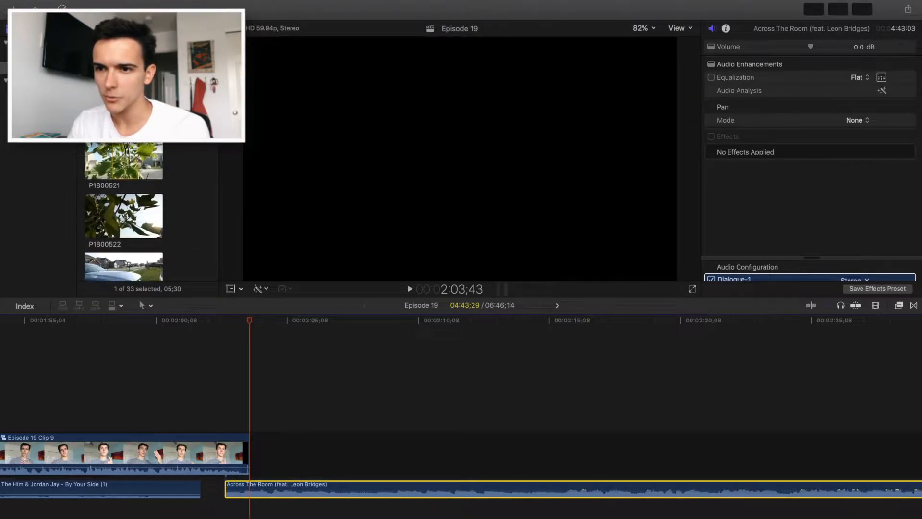
pyautogui.click(114, 156)
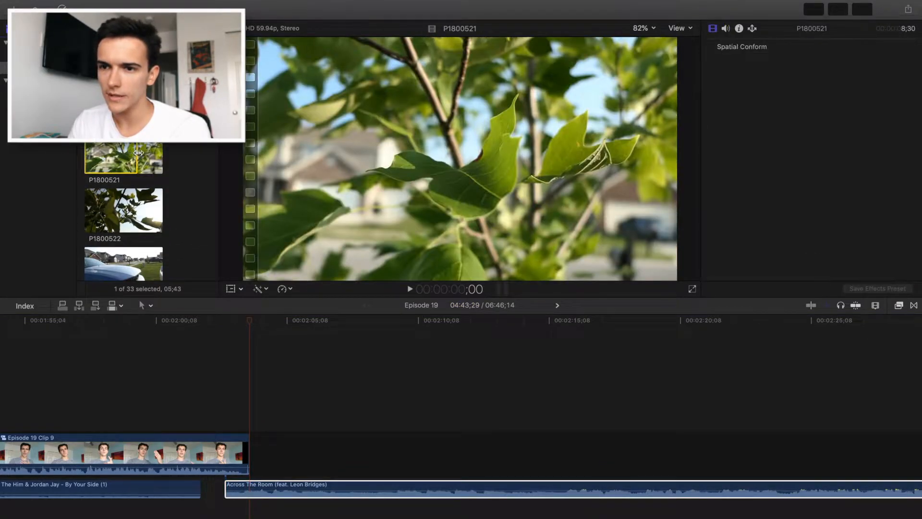
pyautogui.moveTo(138, 153); pyautogui.dragTo(187, 153)
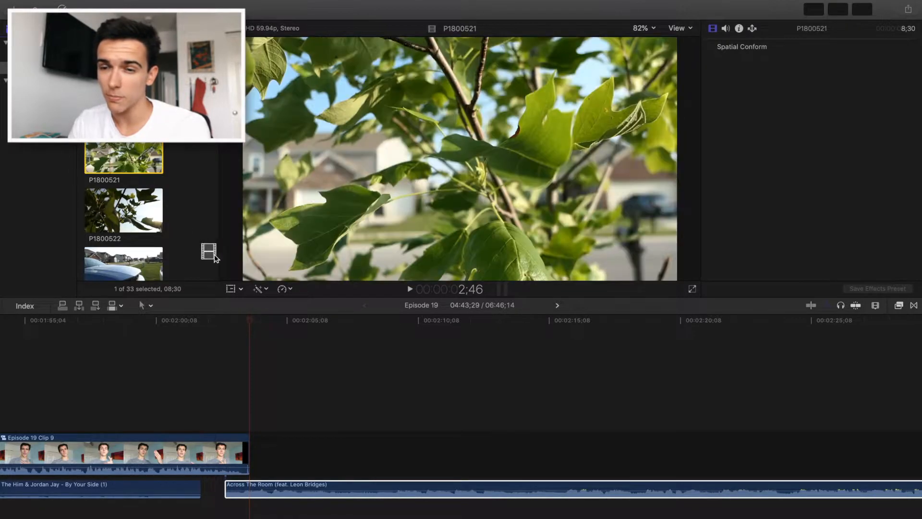
# Preview the P1800521 clip and append it to the timeline directly after Episode 19 Clip 9
pyautogui.press('r')
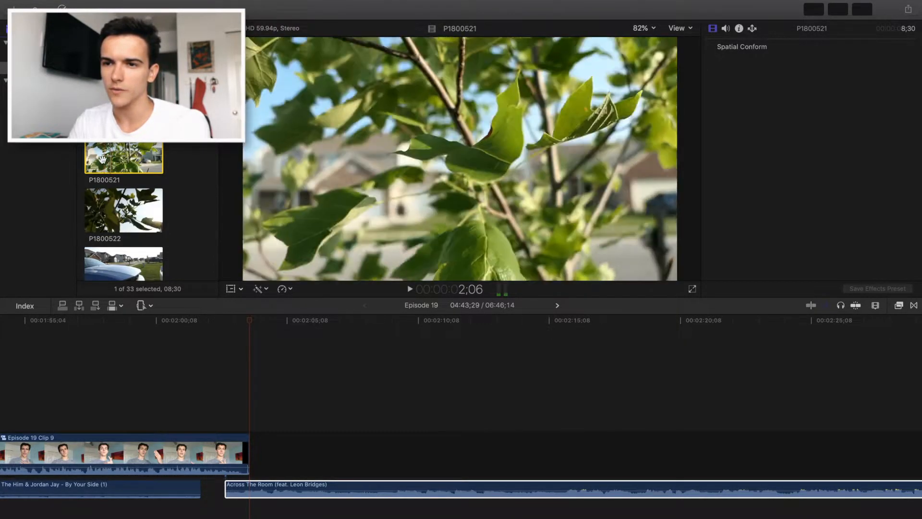
pyautogui.press('a')
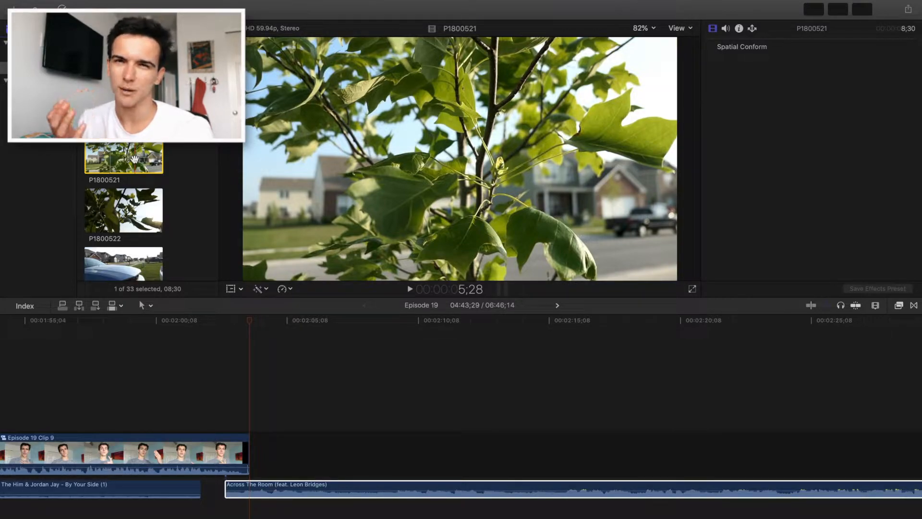
pyautogui.scroll(3, 134, 159)
pyautogui.scroll(-3, 125, 165)
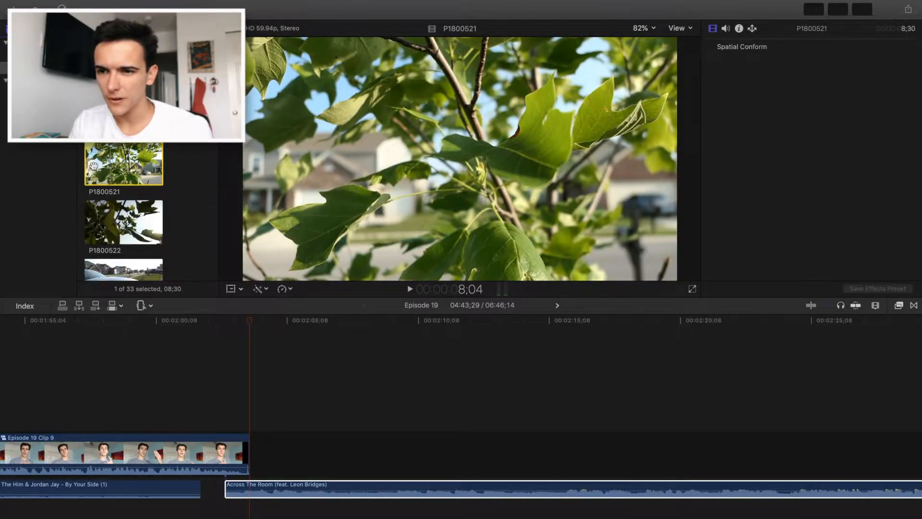
pyautogui.press('a')
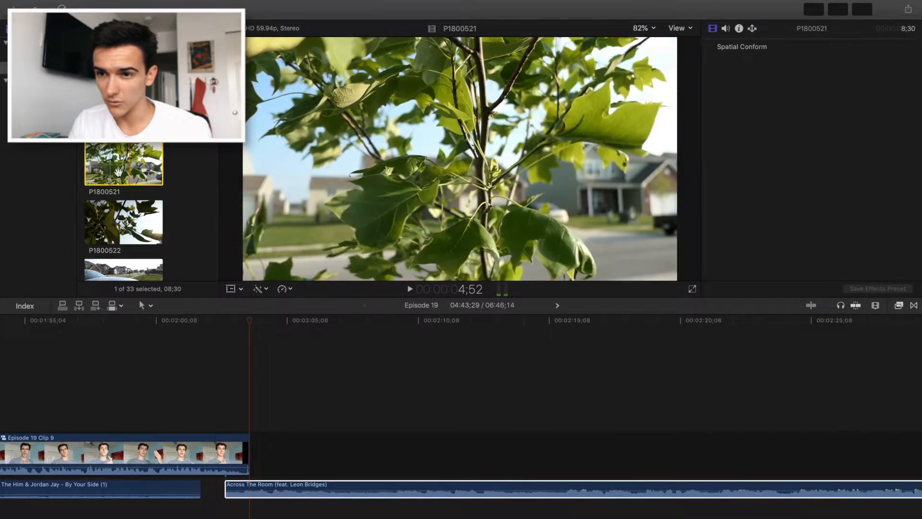
pyautogui.moveTo(124, 170); pyautogui.dragTo(304, 468)
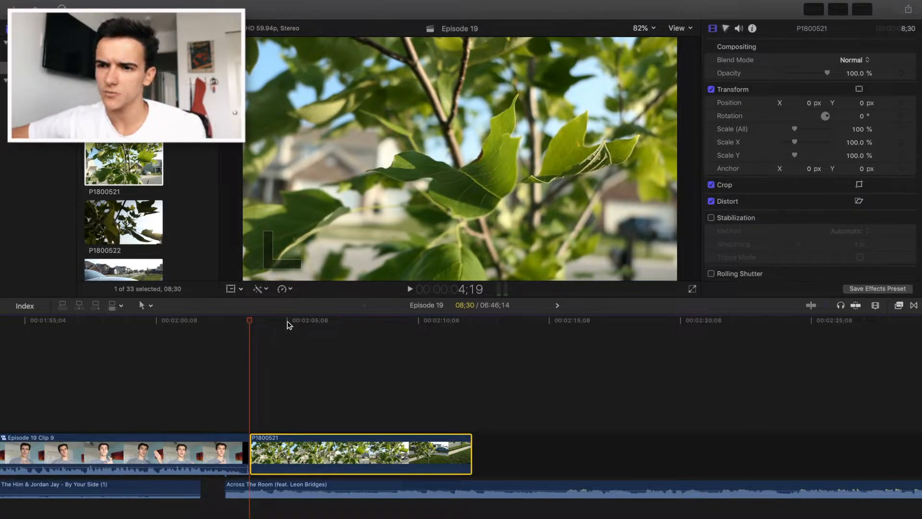
# Slow the P1800521 clip in the timeline to 50% speed
pyautogui.click(283, 289)
pyautogui.moveTo(379, 299)
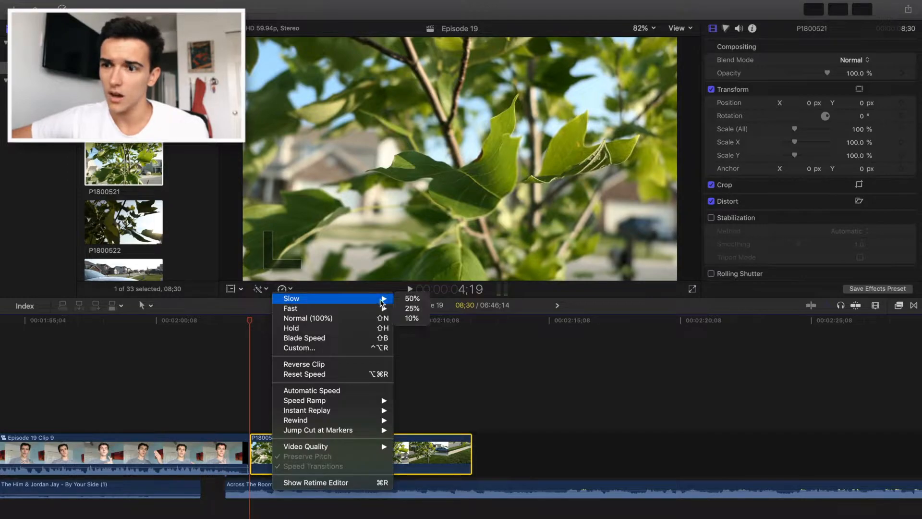
pyautogui.click(408, 299)
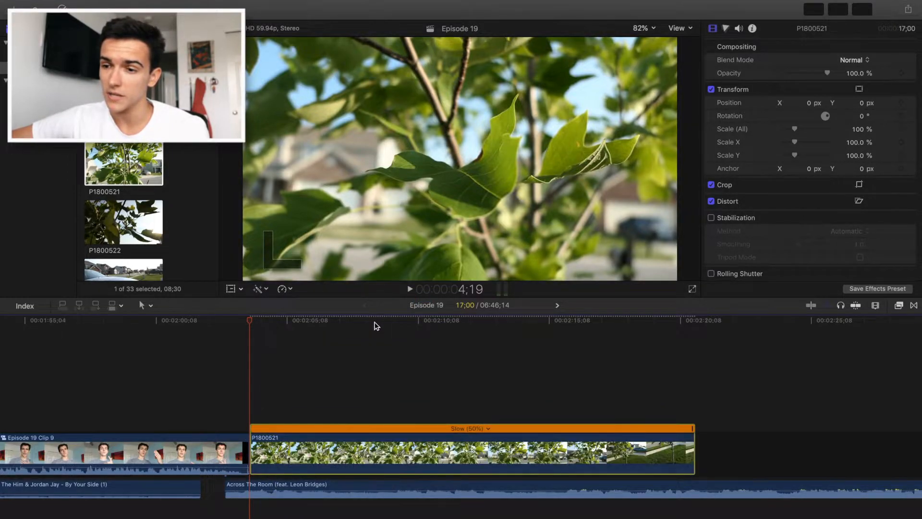
# Play back the slowed P1800521 clip and disable the Across The Room audio clip
pyautogui.press('space')
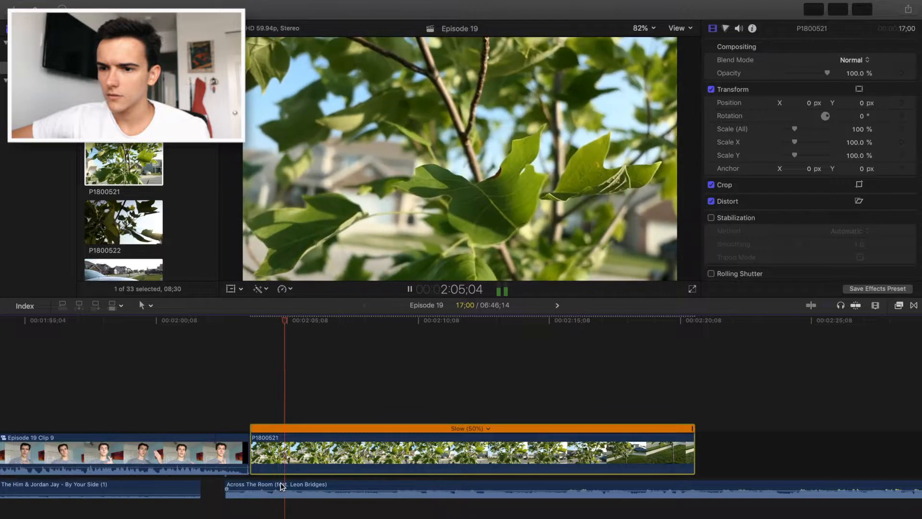
pyautogui.click(278, 488)
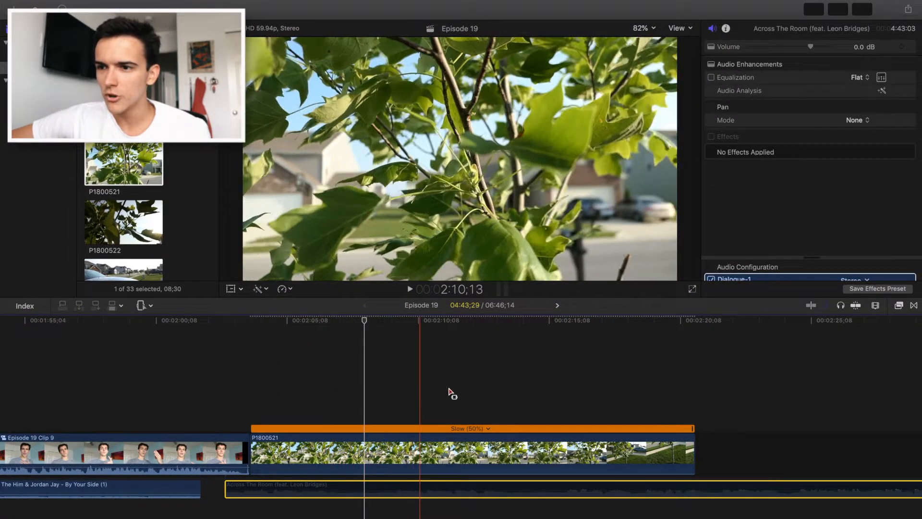
pyautogui.press('space')
pyautogui.hscroll(1, 345, 390)
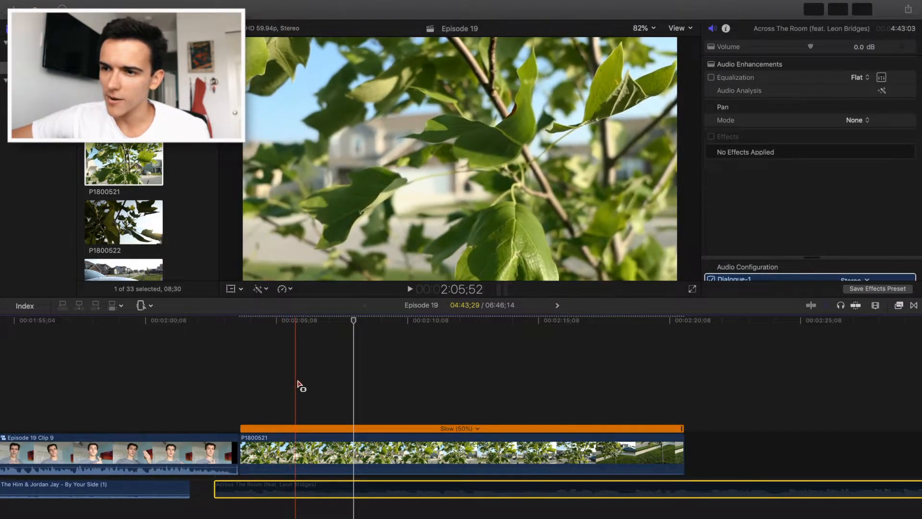
# Split the slowed P1800521 clip at about 2:08;06 and delete its first part
pyautogui.press('super+b')
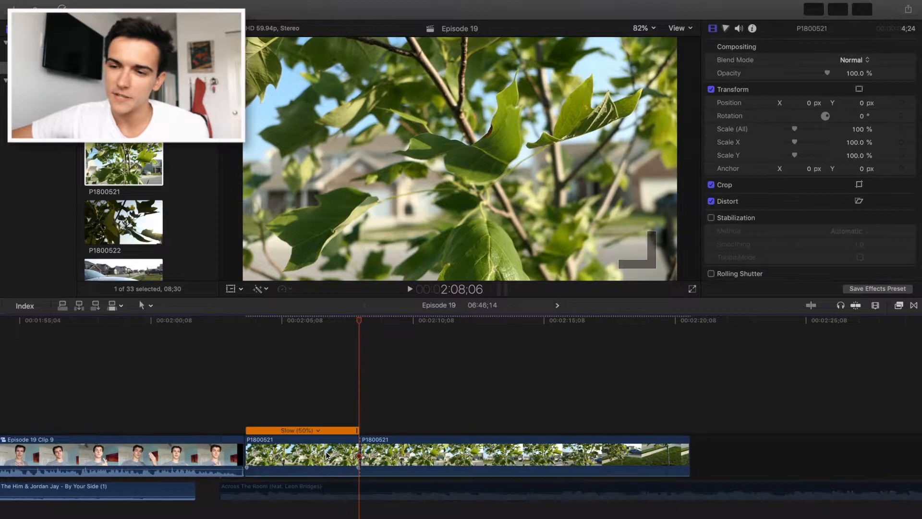
pyautogui.click(327, 450)
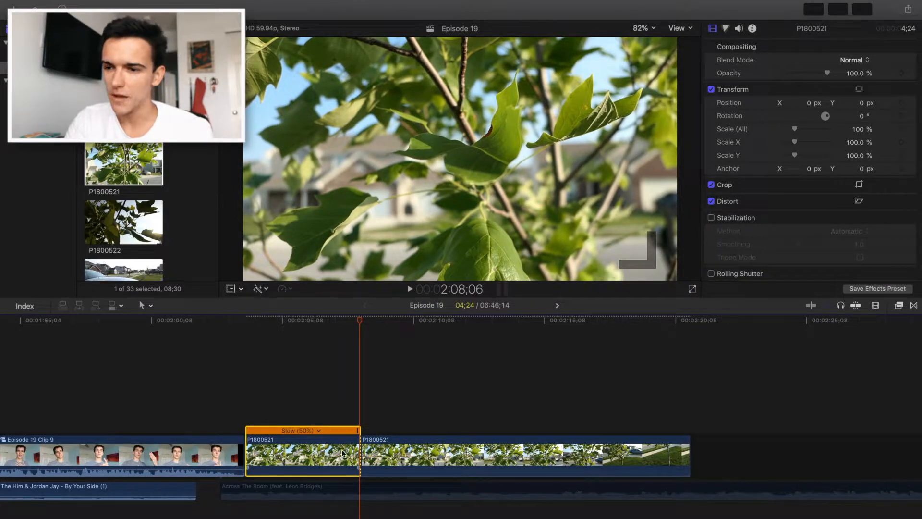
pyautogui.press('Delete')
pyautogui.click(246, 446)
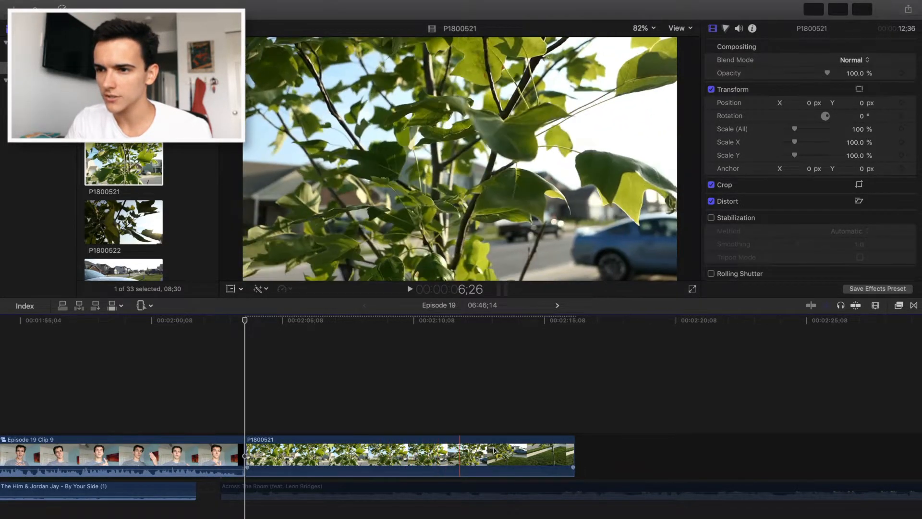
# Split the slowed P1800521 clip at about 2:10 and delete the part after the cut
pyautogui.press('s')
pyautogui.click(422, 454)
pyautogui.press('a')
pyautogui.click(439, 454)
pyautogui.press('Delete')
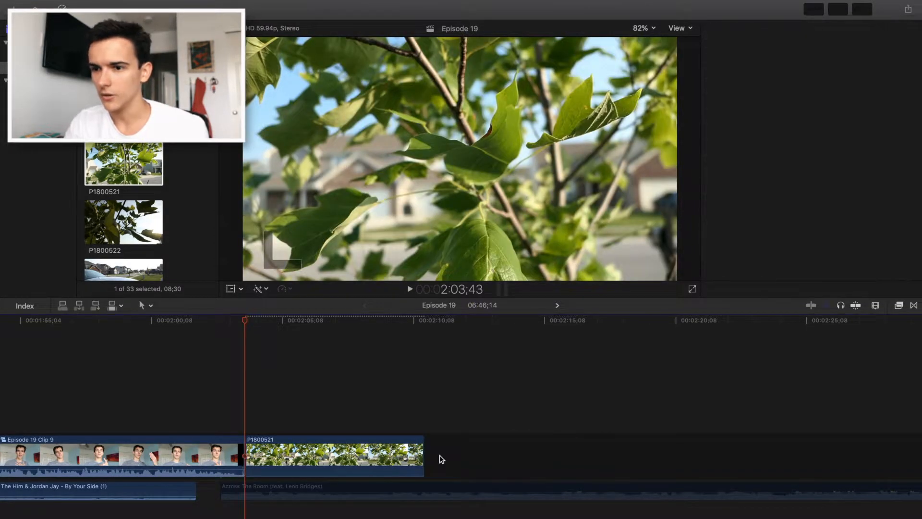
# Re-enable the Across The Room audio clip and set the remaining P1800521 clip to 50% speed
pyautogui.click(370, 488)
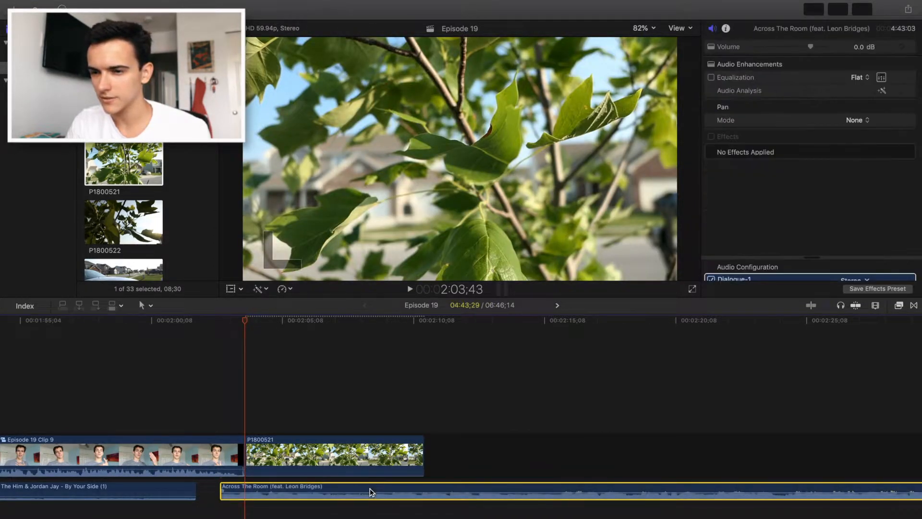
pyautogui.hscroll(-3, 408, 427)
pyautogui.click(342, 453)
pyautogui.click(281, 289)
pyautogui.moveTo(290, 297)
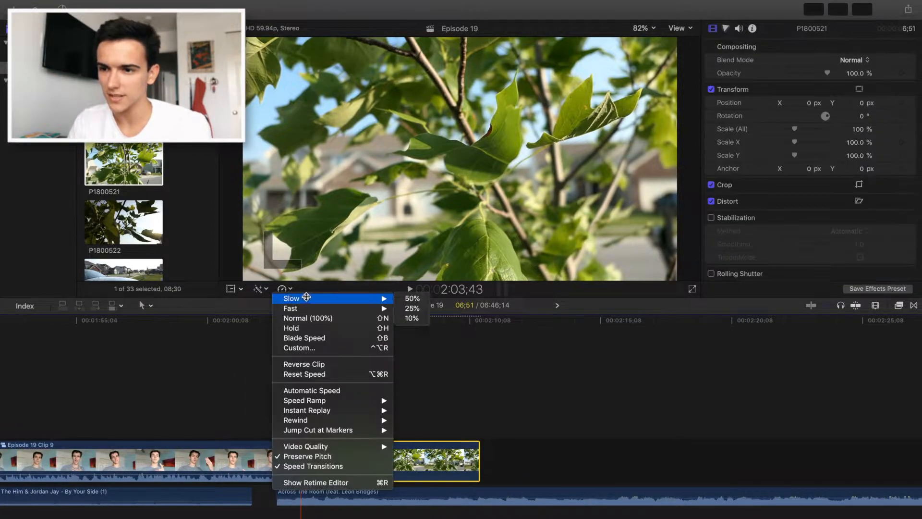
pyautogui.click(412, 296)
# Listen through Across The Room for a new starting point, split the audio at about 3:00, and delete its first part
pyautogui.hscroll(10, 417, 370)
pyautogui.hscroll(5, 418, 413)
pyautogui.press('p')
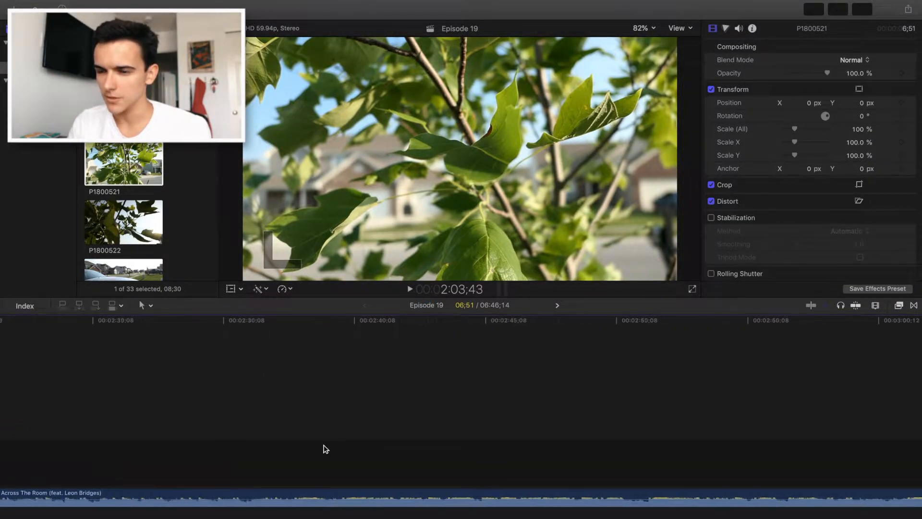
pyautogui.press('space')
pyautogui.hscroll(10, 472, 413)
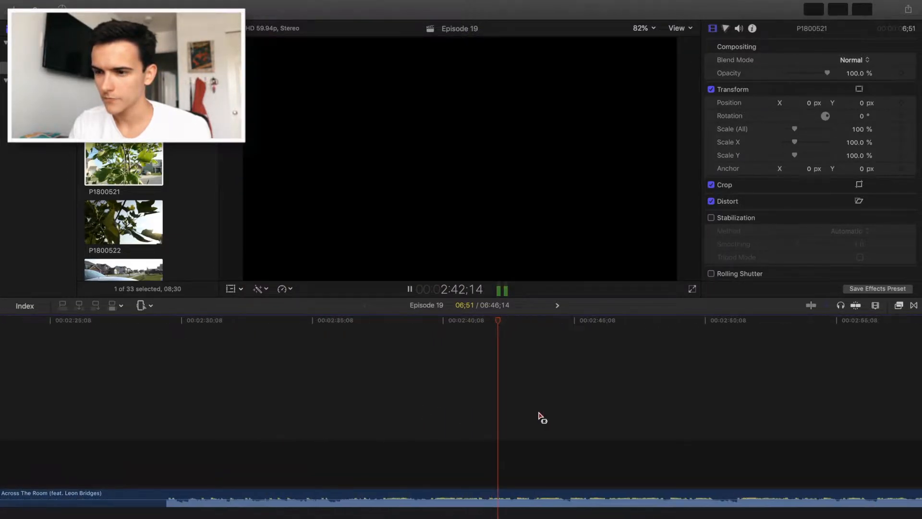
pyautogui.click(341, 419)
pyautogui.press('a')
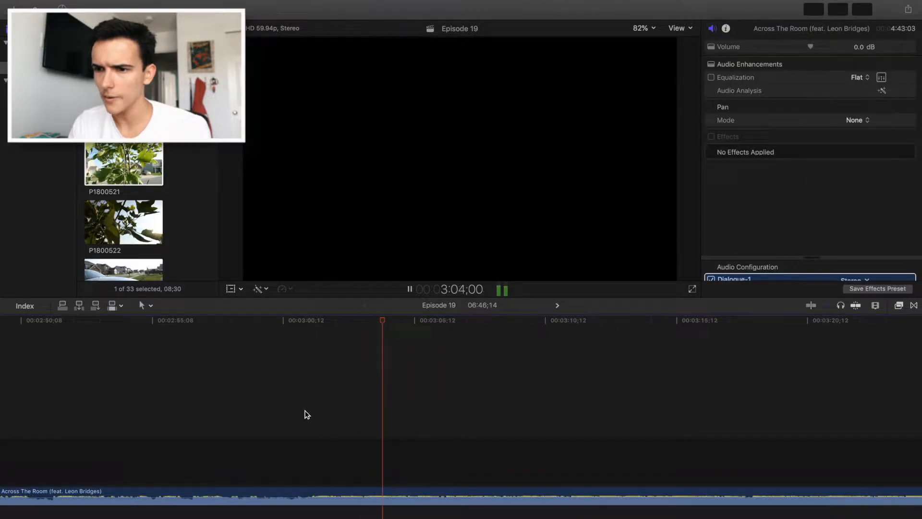
pyautogui.click(304, 411)
pyautogui.press('b')
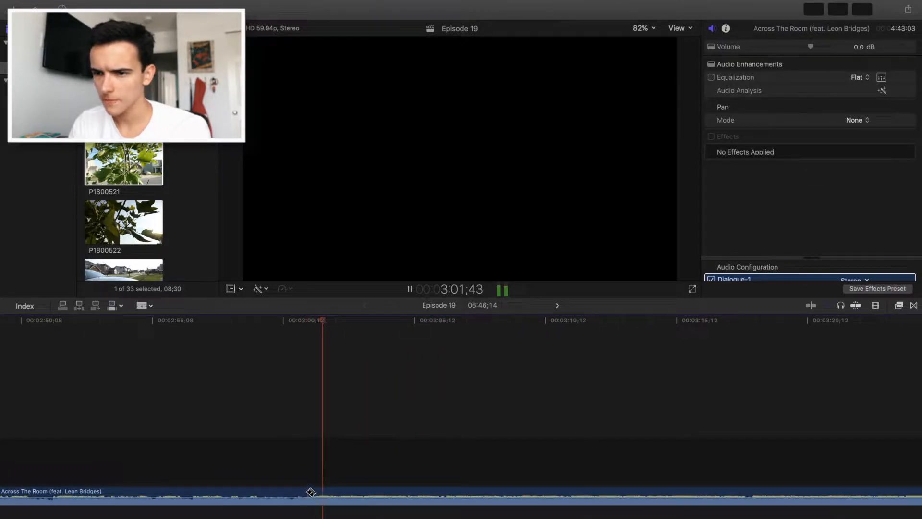
pyautogui.click(293, 492)
pyautogui.press('a')
pyautogui.click(279, 491)
pyautogui.press('Delete')
# Move the trimmed Across The Room audio back so it starts just before the P1800521 clip, under the end of Episode 19 Clip 9
pyautogui.moveTo(340, 495); pyautogui.dragTo(470, 499)
pyautogui.press('super+equal')
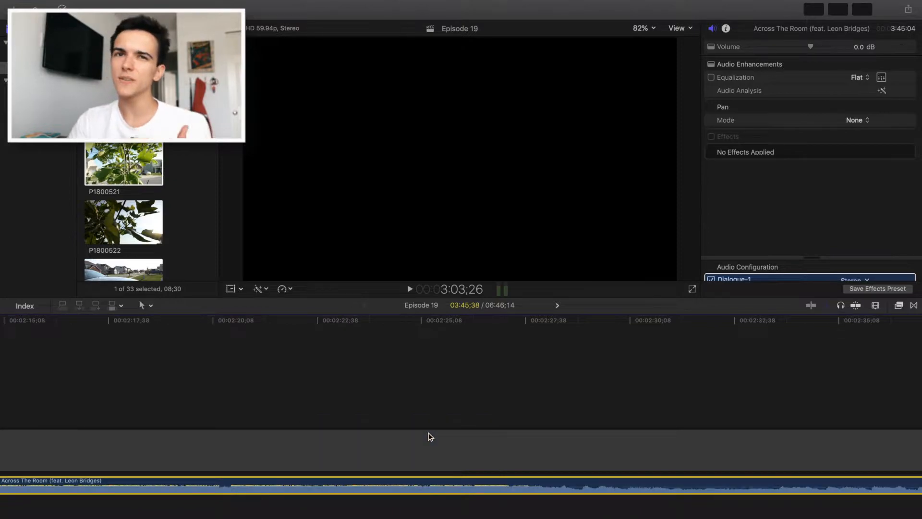
pyautogui.hscroll(-15, 430, 436)
pyautogui.press('super+minus')
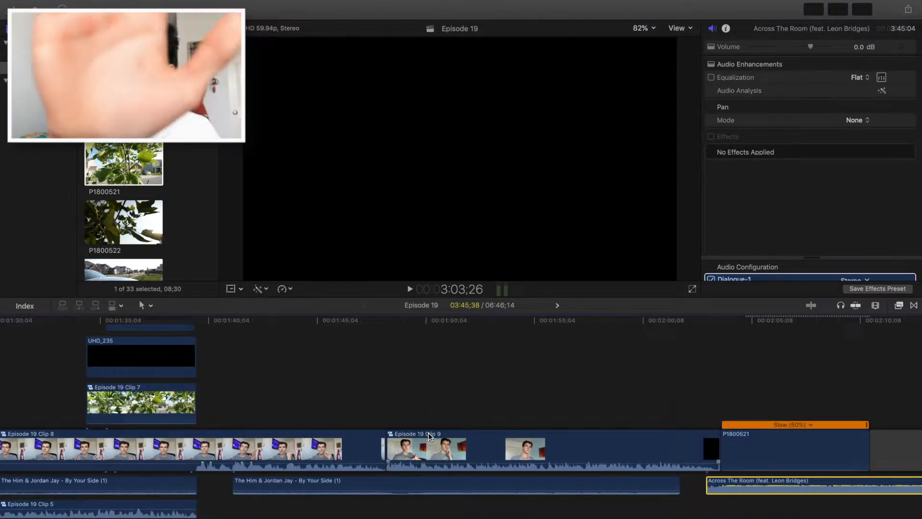
pyautogui.hscroll(5, 567, 370)
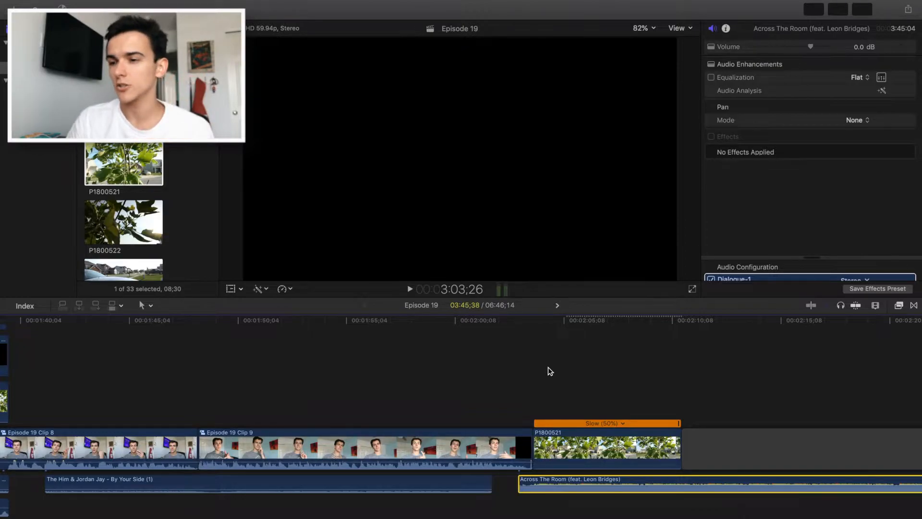
# Nudge the Across The Room audio slightly earlier and add a short fade-in at its start, playing back the transition to check it
pyautogui.click(518, 423)
pyautogui.press('super+equal')
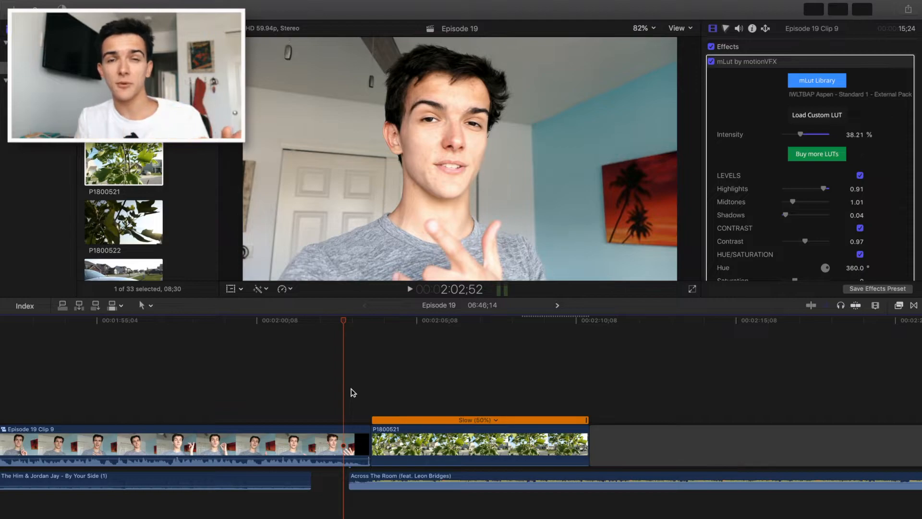
pyautogui.press('super+equal')
pyautogui.press('super+equal')
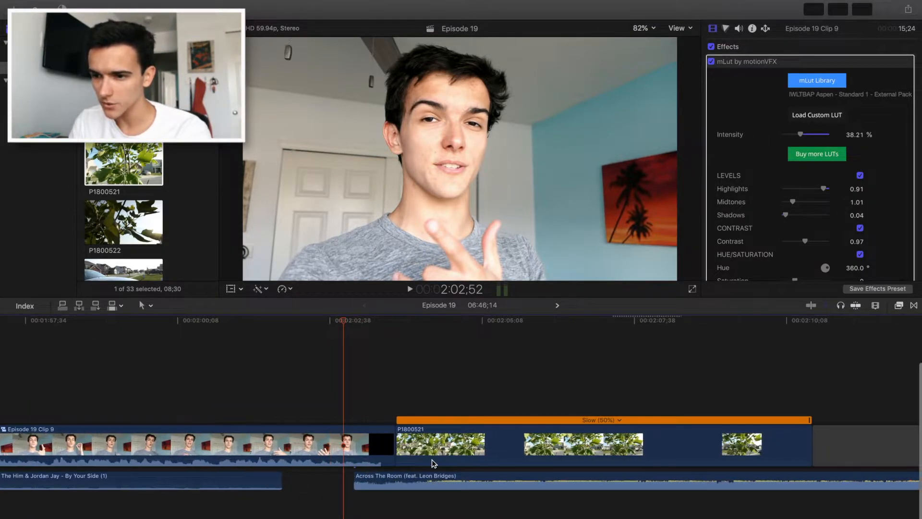
pyautogui.press('a')
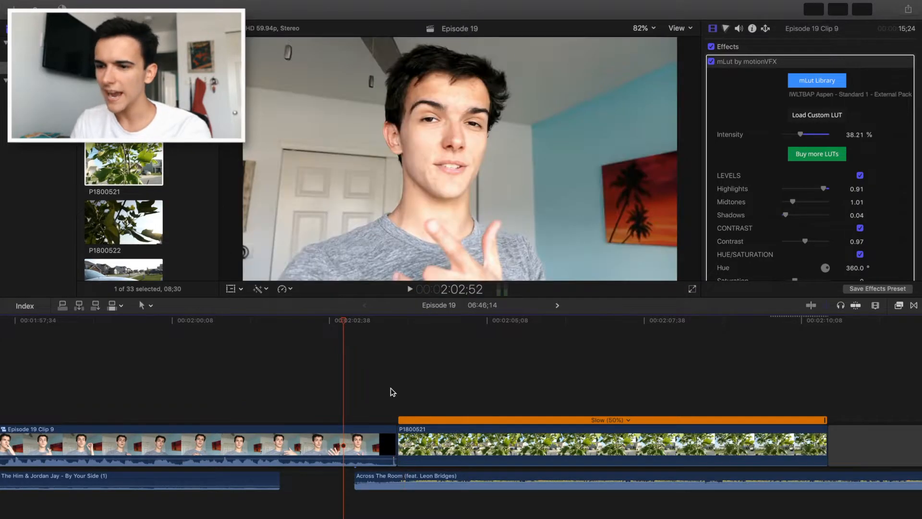
pyautogui.moveTo(409, 478); pyautogui.dragTo(405, 477)
pyautogui.click(345, 382)
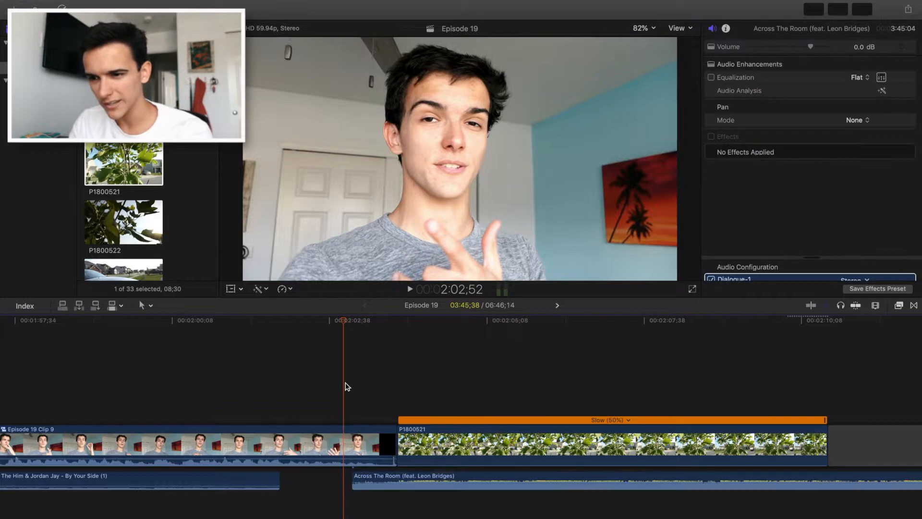
pyautogui.press('space')
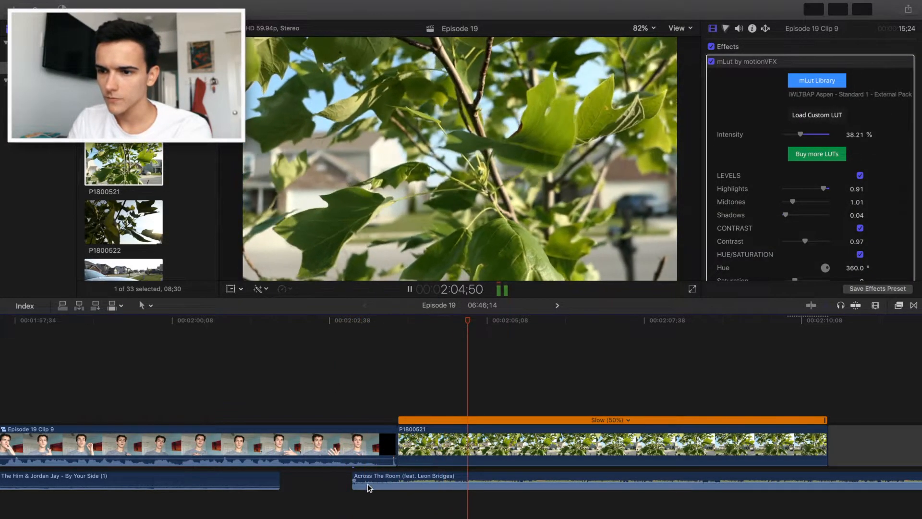
pyautogui.press('space')
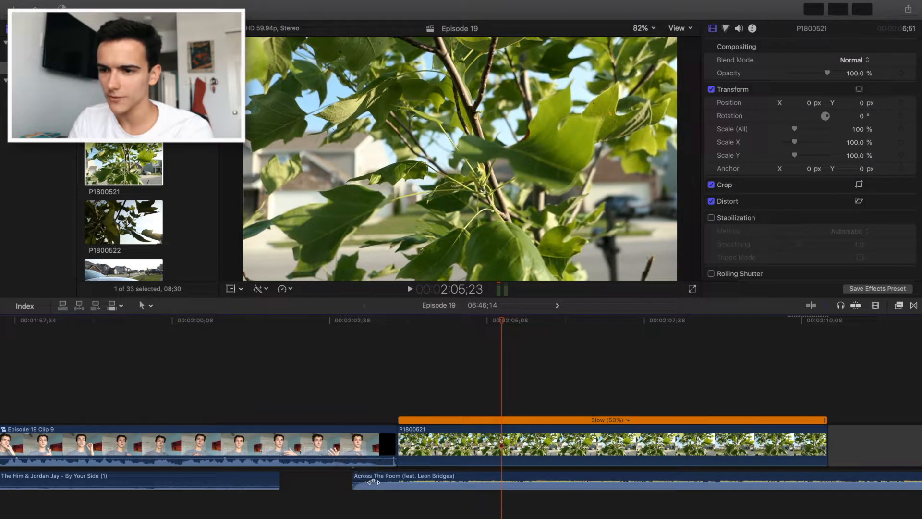
# Delete the gap that follows the P1800521 clip in the timeline
pyautogui.hscroll(5, 374, 374)
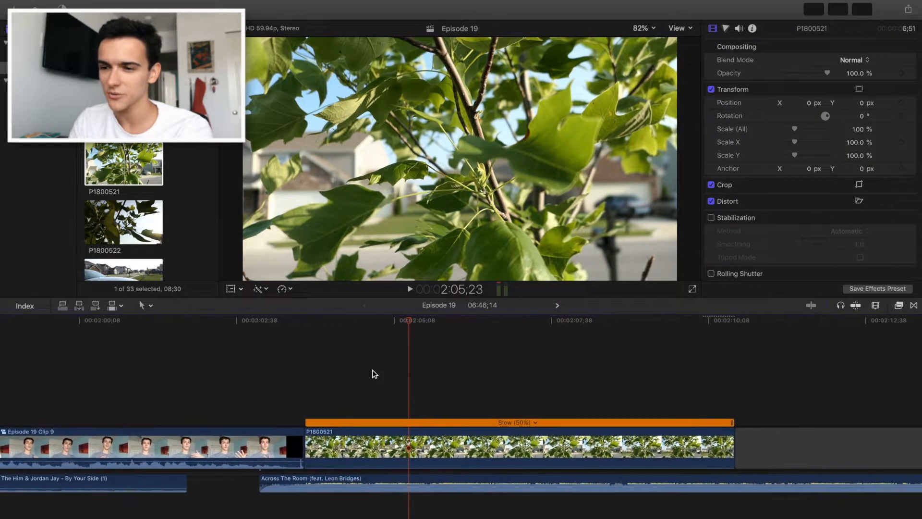
pyautogui.click(783, 434)
pyautogui.press('Delete')
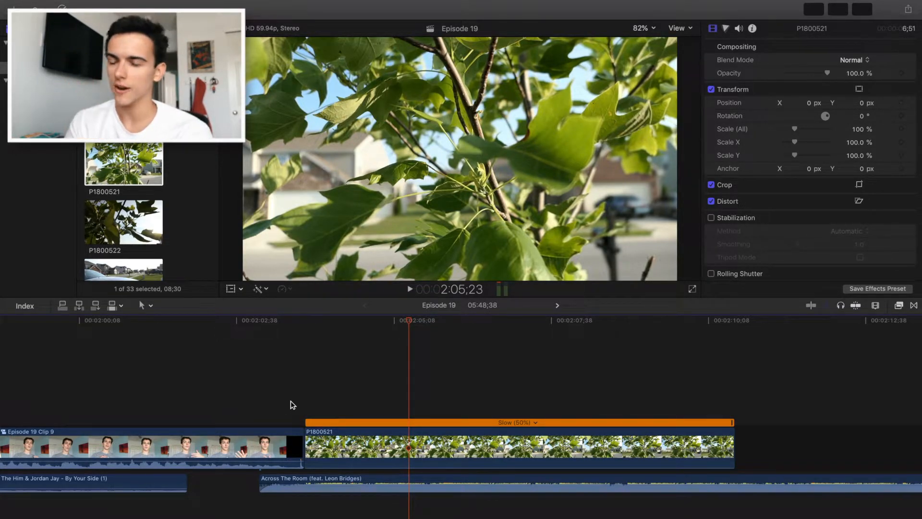
# Turn the slowed P1800521 clip into a compound clip named Episode 19 Clip 10 in the 8-4-18 event
pyautogui.click(390, 436)
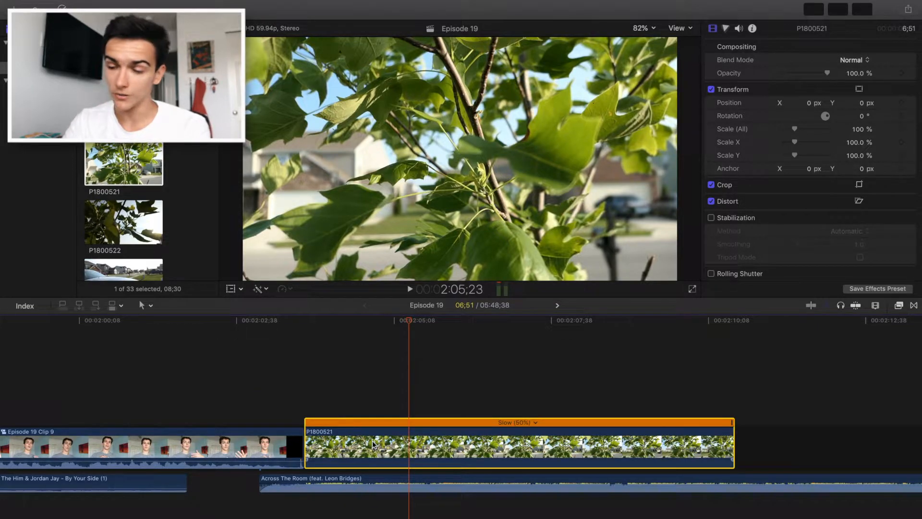
pyautogui.hotkey('alt', 'g')
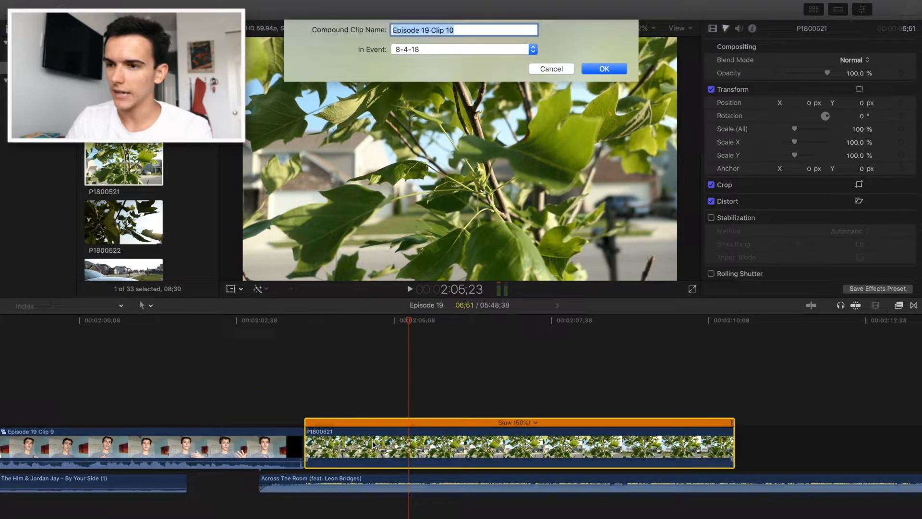
pyautogui.press('Return')
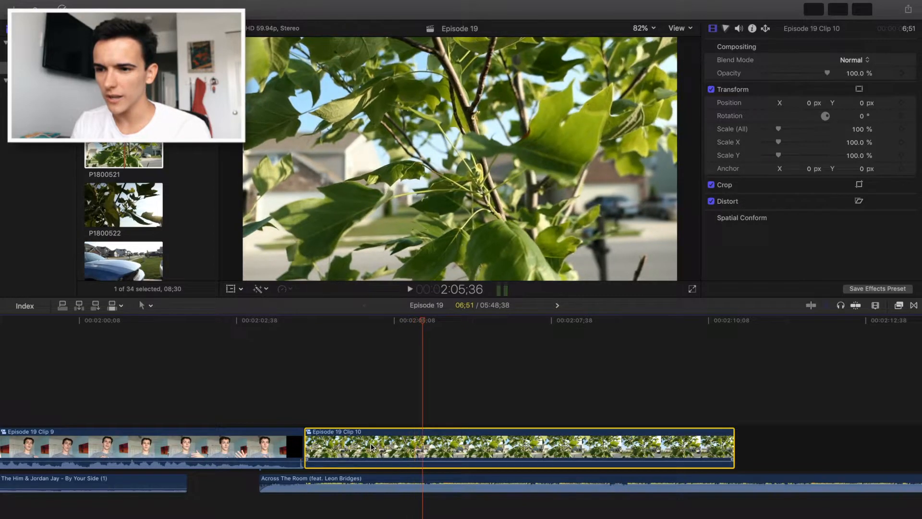
# Speed up roughly the first second of Episode 19 Clip 10 to 800%
pyautogui.press('b')
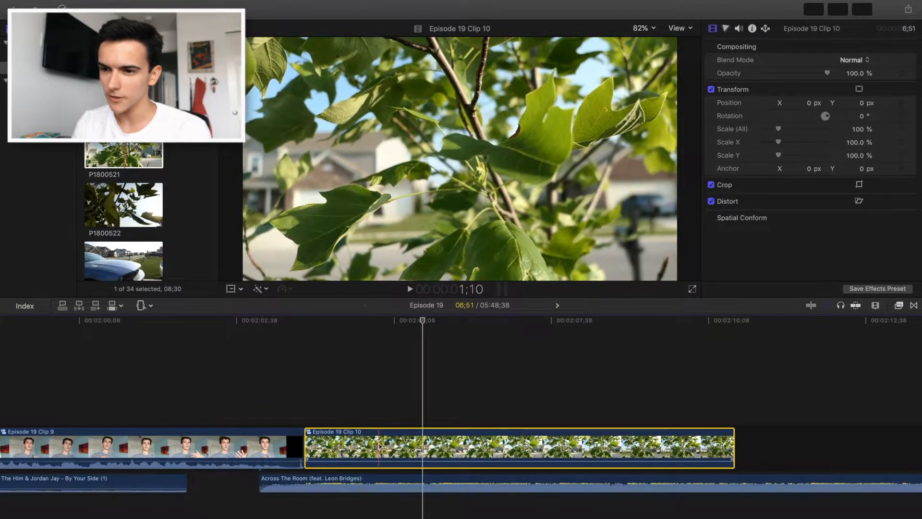
pyautogui.moveTo(380, 445); pyautogui.dragTo(303, 445)
pyautogui.press('a')
pyautogui.click(284, 288)
pyautogui.moveTo(382, 308)
pyautogui.click(416, 311)
# Try to speed up Episode 19 Clip 9 as well, and undo the change
pyautogui.click(283, 288)
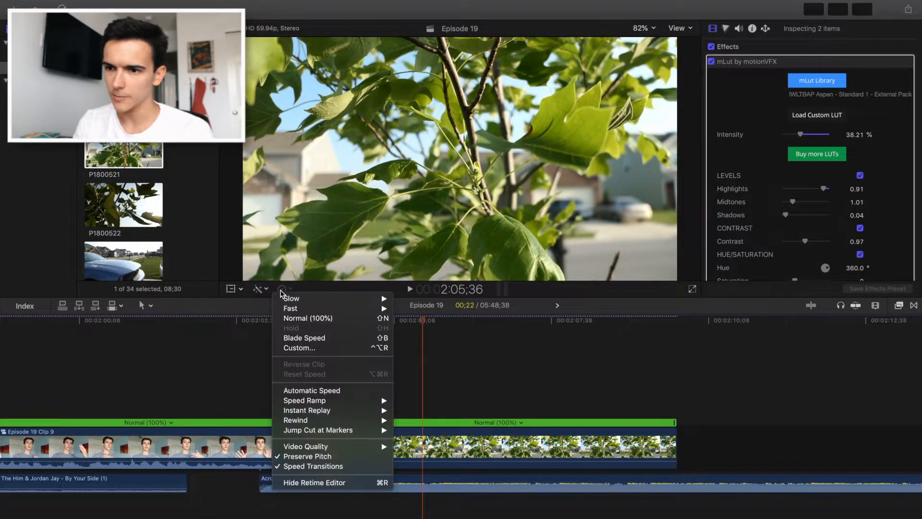
pyautogui.click(406, 331)
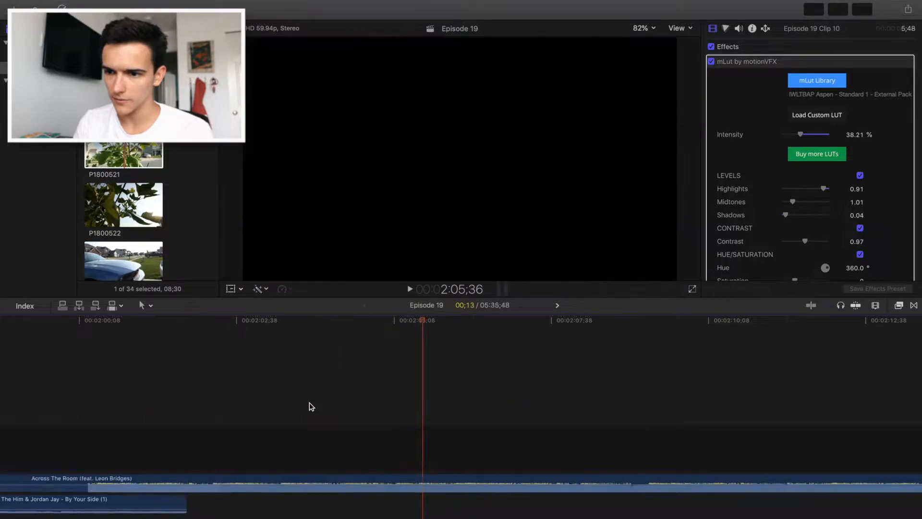
pyautogui.press('super+4')
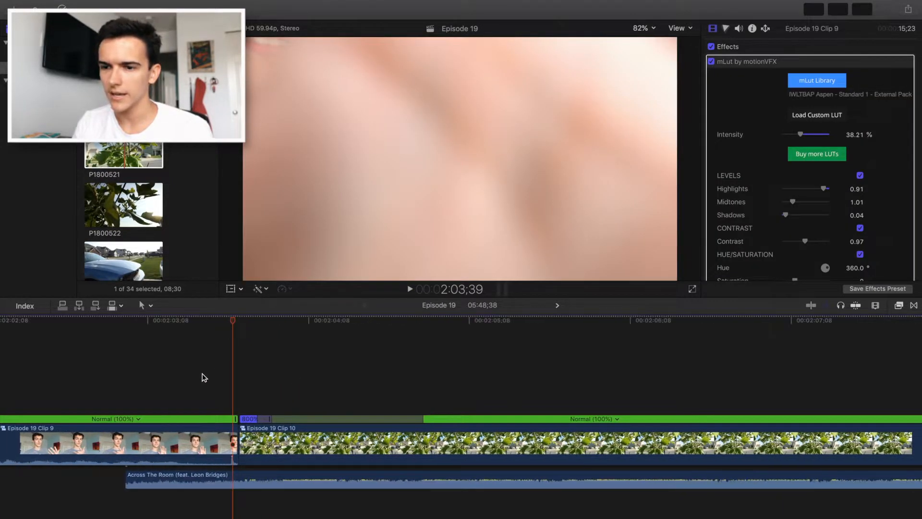
# Play back the transition from Episode 19 Clip 9 into the sped-up start of Episode 19 Clip 10
pyautogui.click(221, 370)
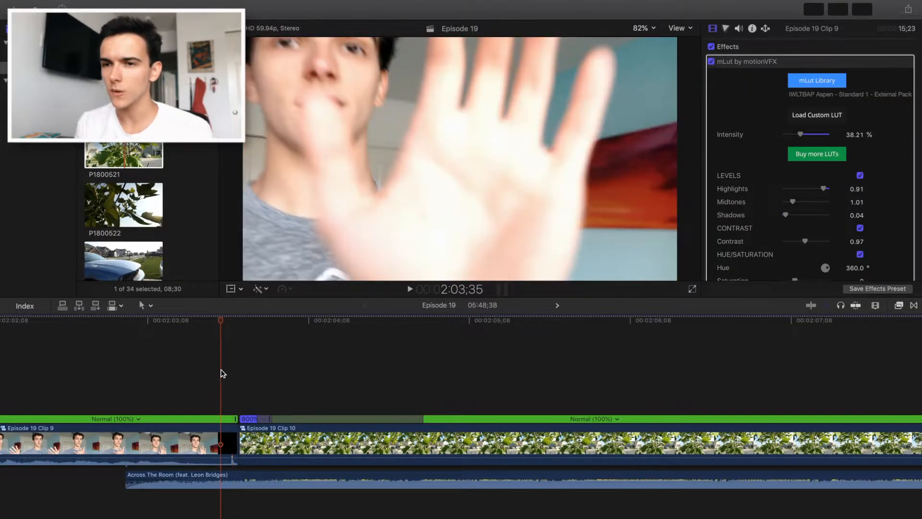
pyautogui.press('space')
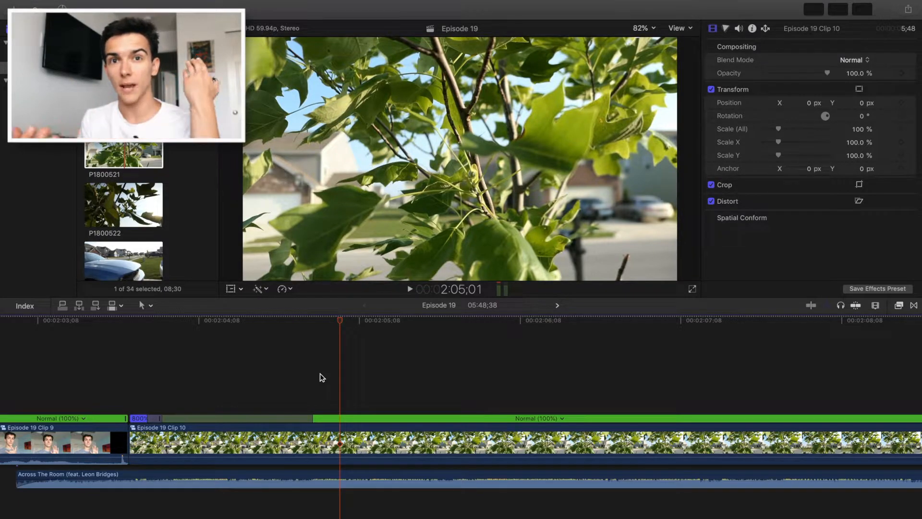
pyautogui.scroll(-2, 343, 391)
pyautogui.scroll(-3, 342, 393)
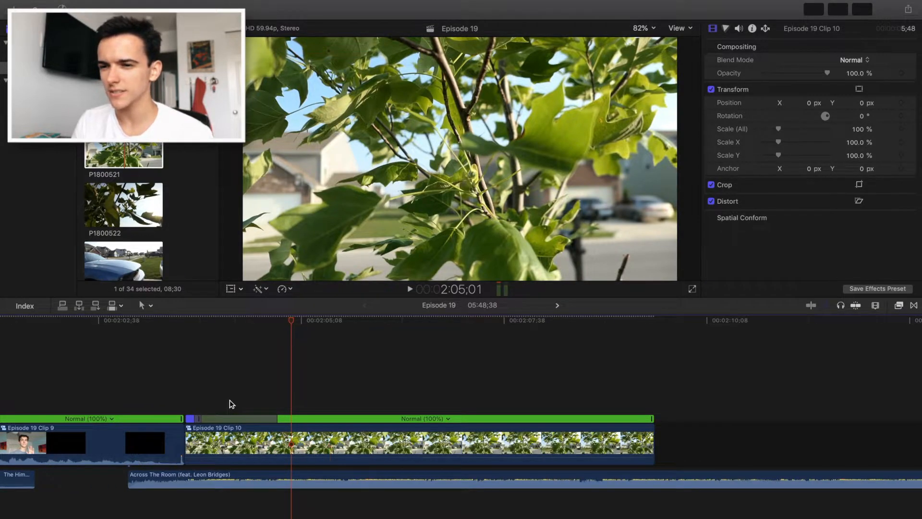
pyautogui.press('super+equal')
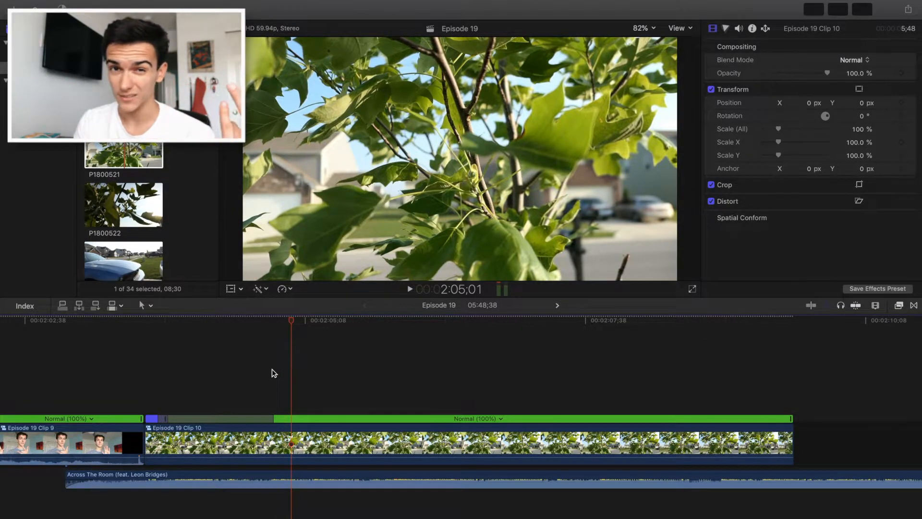
pyautogui.click(148, 370)
pyautogui.press('space')
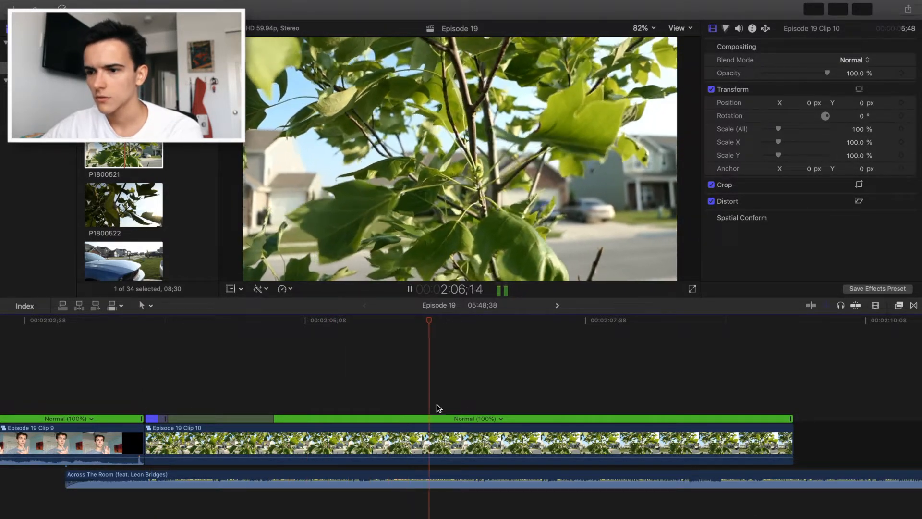
pyautogui.press('space')
# Locate the music beat at 2:06;38 and add a marker there on the Across The Room audio clip
pyautogui.click(448, 381)
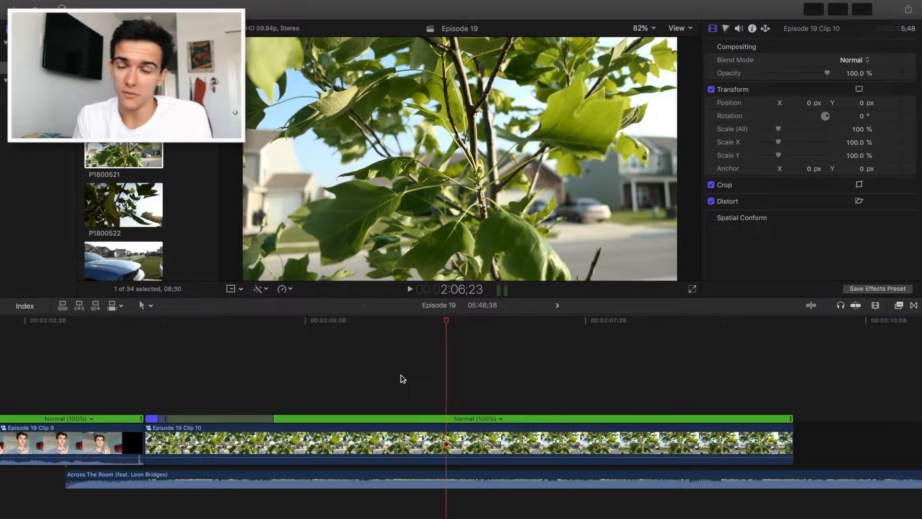
pyautogui.press('space')
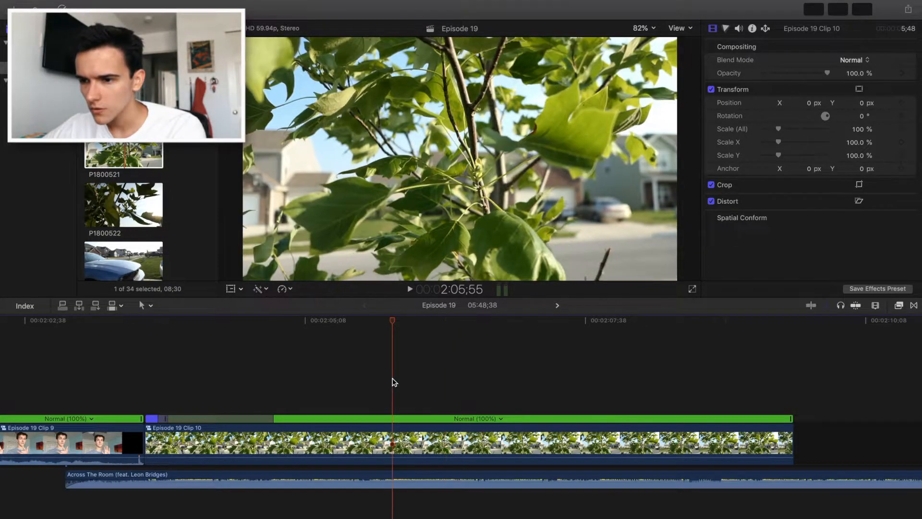
pyautogui.click(452, 389)
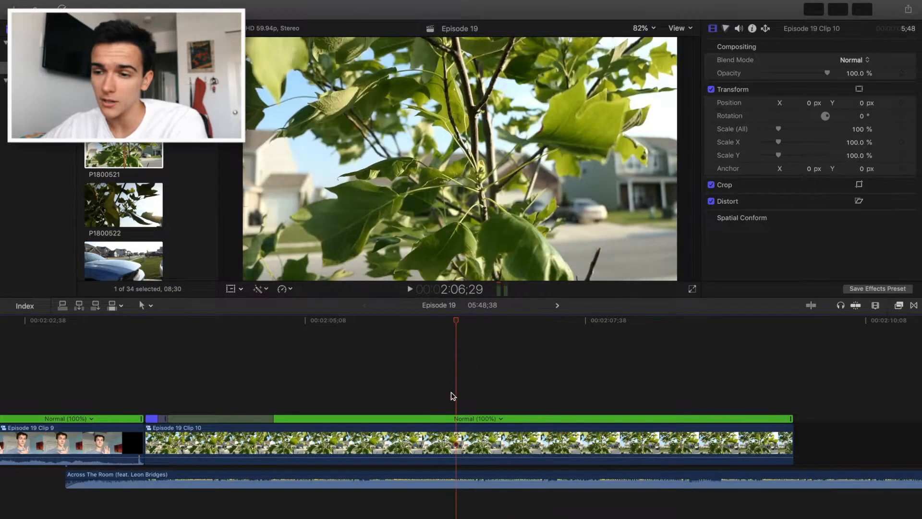
pyautogui.press('space')
pyautogui.click(473, 365)
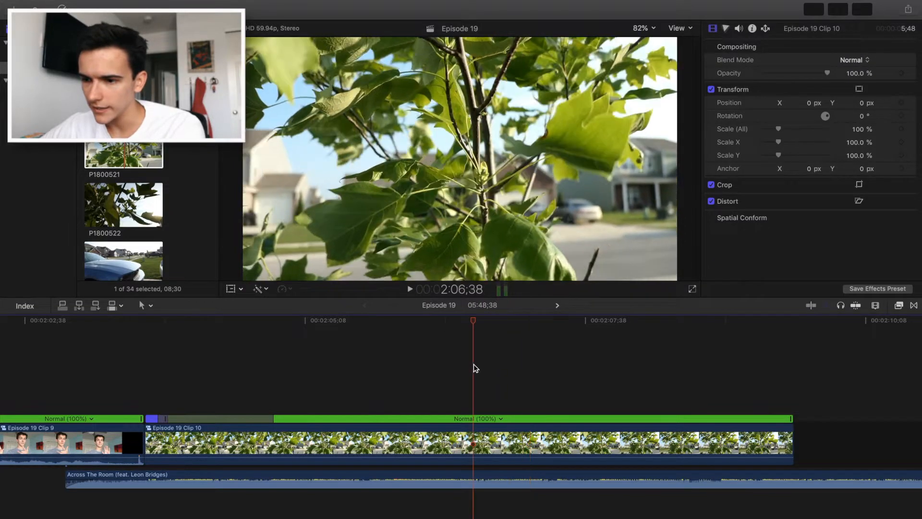
pyautogui.click(473, 477)
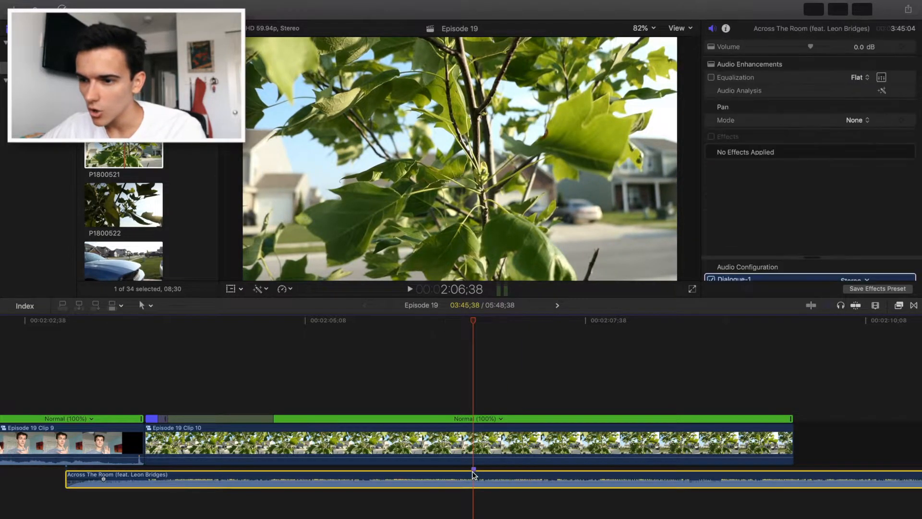
# Cut Episode 19 Clip 10 at 2:07;28, shortly past the beat marker, and delete the remainder
pyautogui.press('super+equal')
pyautogui.press('super+equal')
pyautogui.press('super+equal')
pyautogui.press('super+equal')
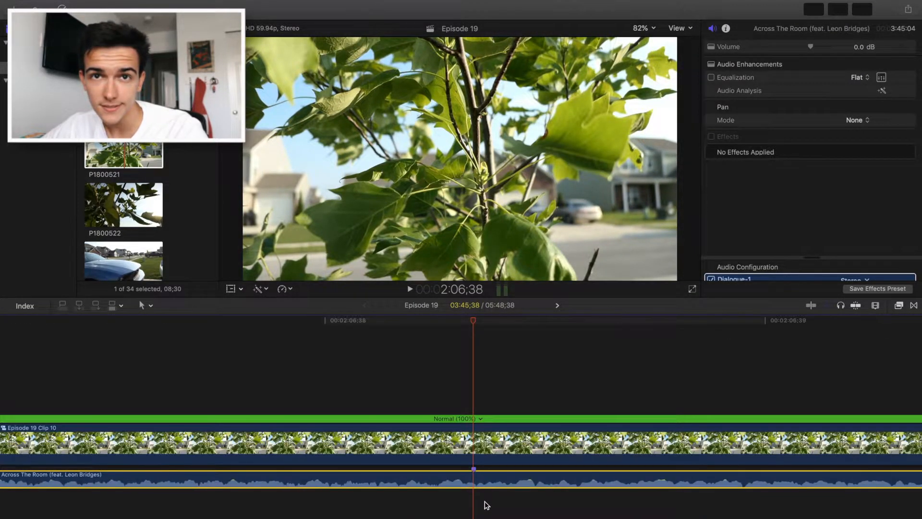
pyautogui.press('super+minus')
pyautogui.press('super+minus')
pyautogui.press('super+minus')
pyautogui.press('super+minus')
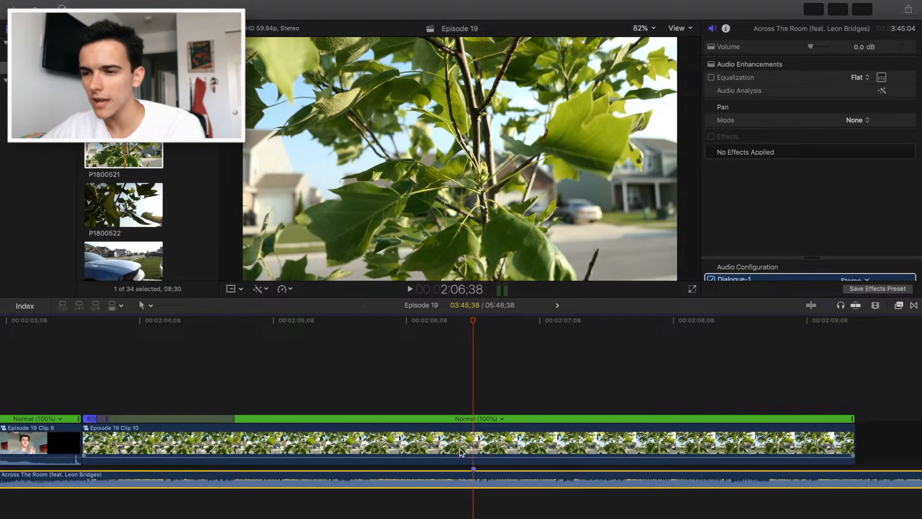
pyautogui.moveTo(526, 443); pyautogui.dragTo(613, 441)
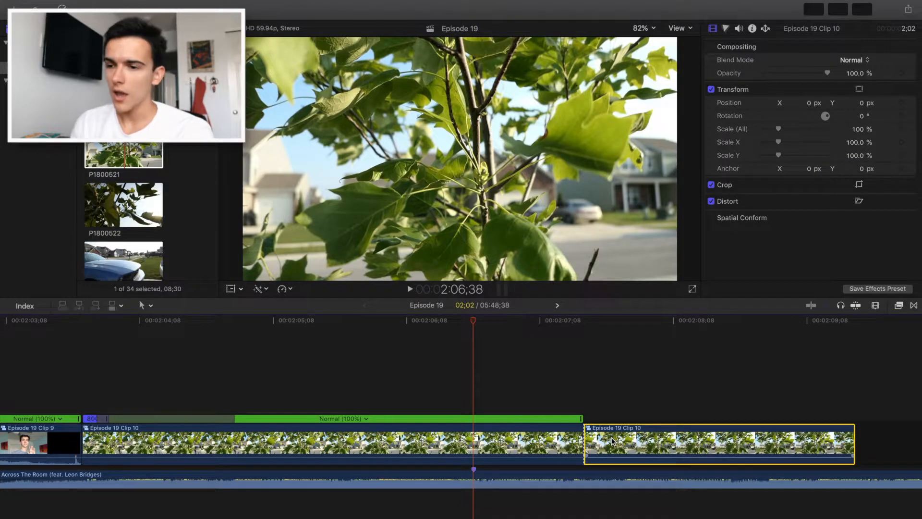
pyautogui.press('Delete')
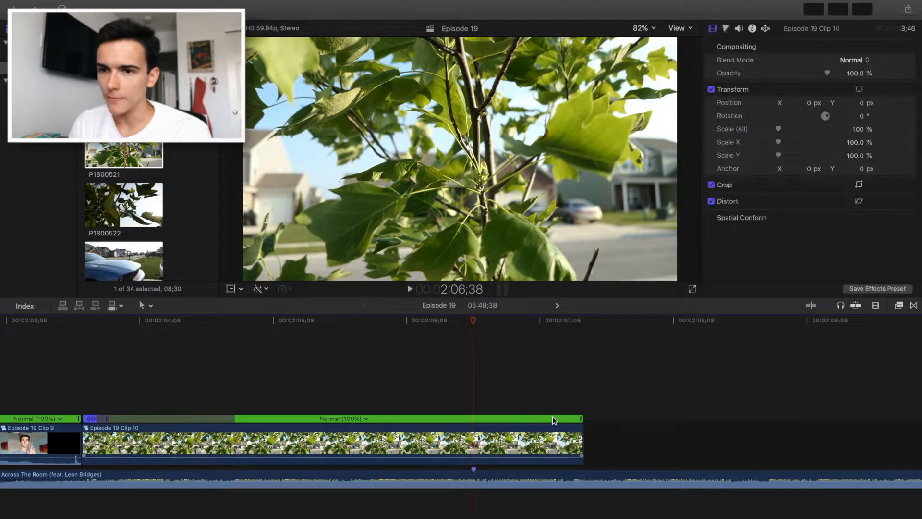
# Append clip P1800522 after Episode 19 Clip 10 and cut off its tail, keeping about the first 2.4 seconds
pyautogui.click(142, 194)
pyautogui.press('e')
pyautogui.press('super+b')
pyautogui.click(251, 434)
pyautogui.press('Delete')
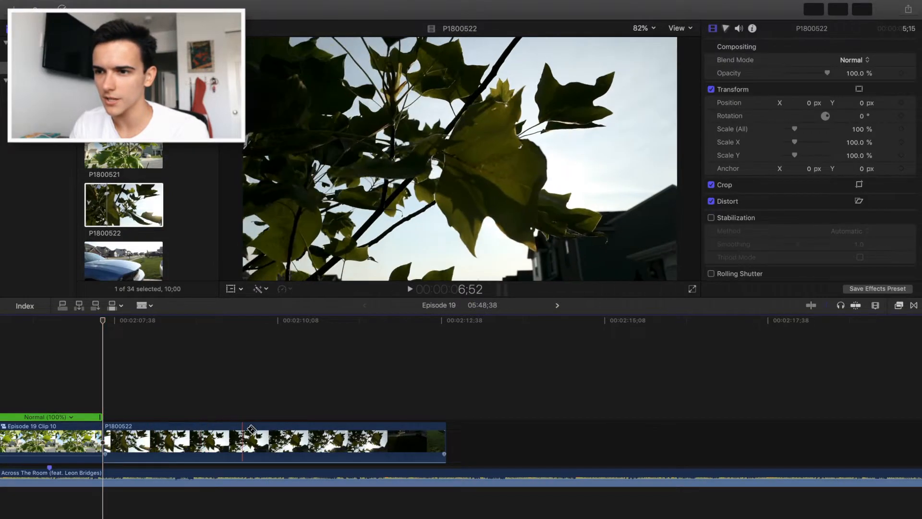
pyautogui.click(260, 437)
pyautogui.press('a')
pyautogui.click(288, 439)
pyautogui.press('Delete')
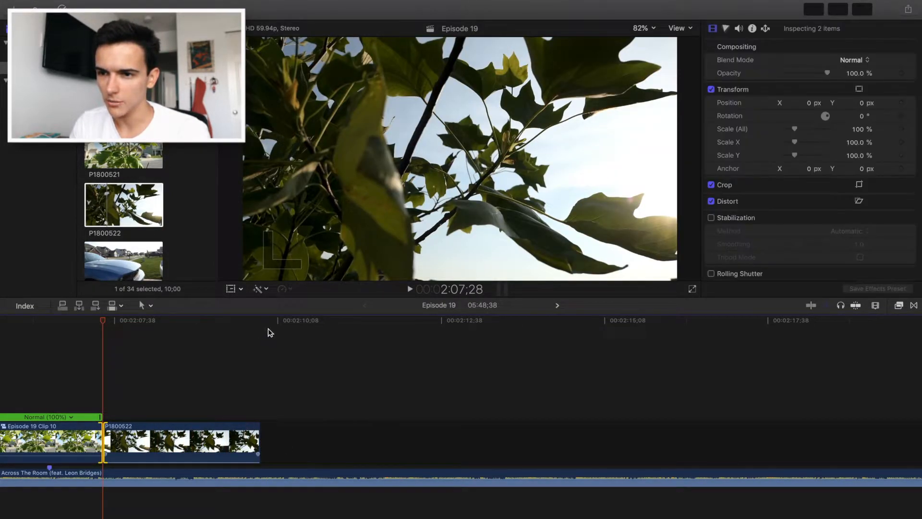
# Slow the P1800522 clip in the timeline to 50% and convert it into a compound clip
pyautogui.click(182, 439)
pyautogui.click(283, 288)
pyautogui.moveTo(288, 298)
pyautogui.click(411, 298)
pyautogui.hscroll(-5, 231, 393)
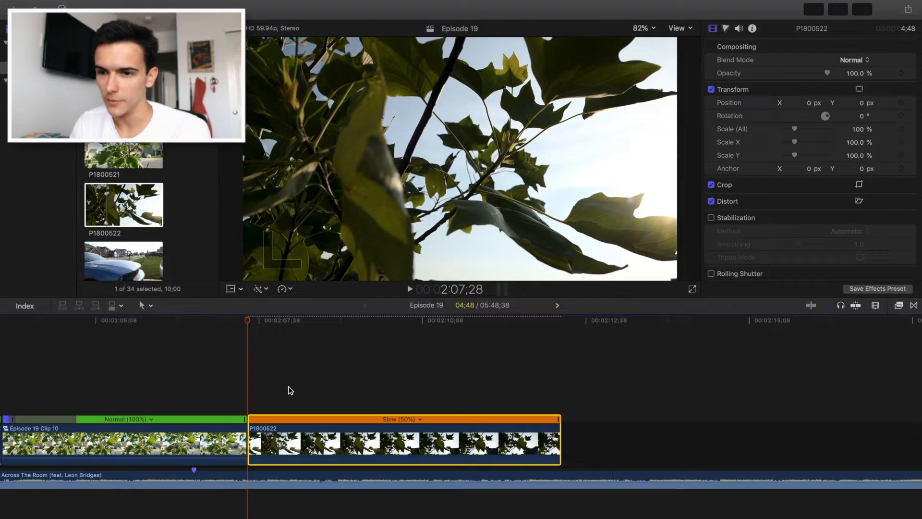
pyautogui.hotkey('alt', 'g')
pyautogui.press('Return')
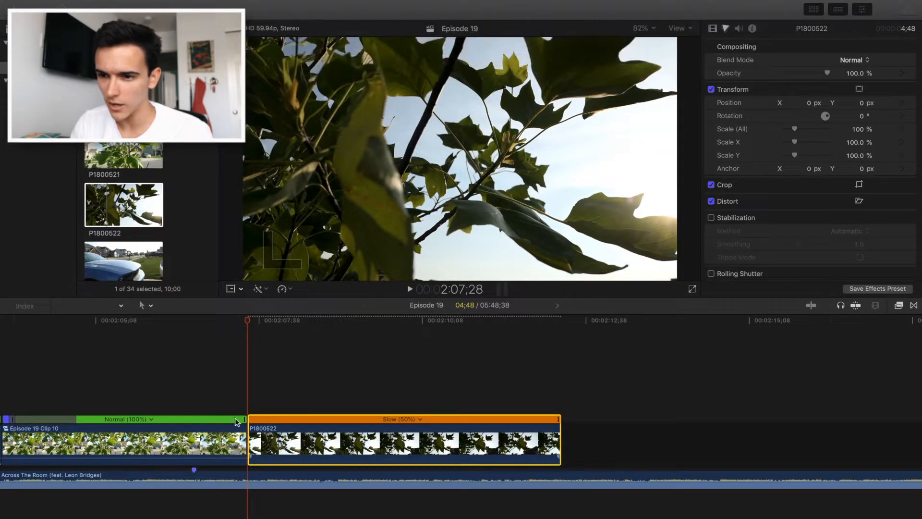
# Speed up a range of about 1.7 seconds spanning the end of Episode 19 Clip 10 and the start of Clip 11 to 4x
pyautogui.hscroll(-2, 288, 432)
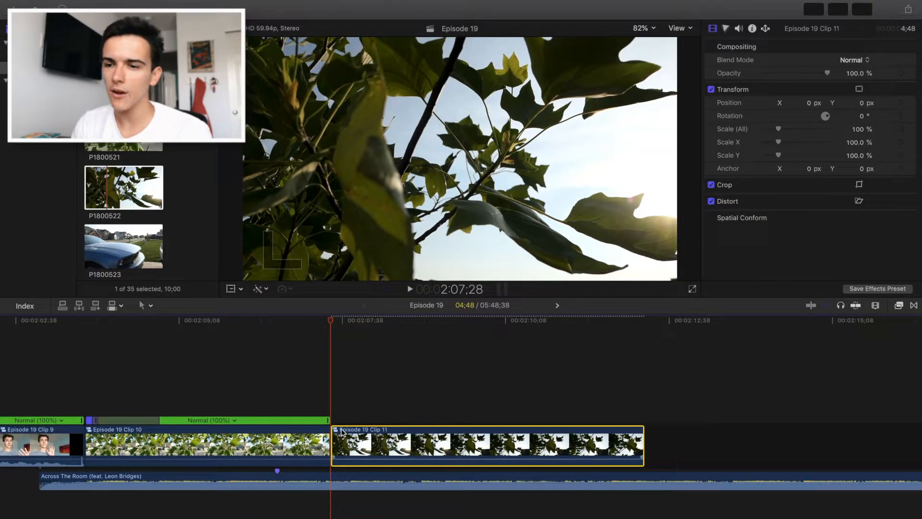
pyautogui.press('s')
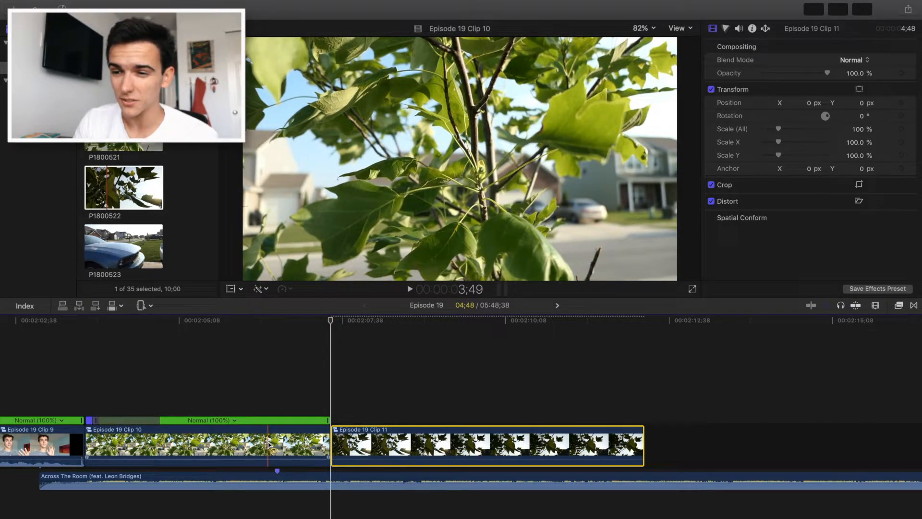
pyautogui.moveTo(269, 449); pyautogui.dragTo(374, 449)
pyautogui.click(284, 288)
pyautogui.moveTo(365, 308)
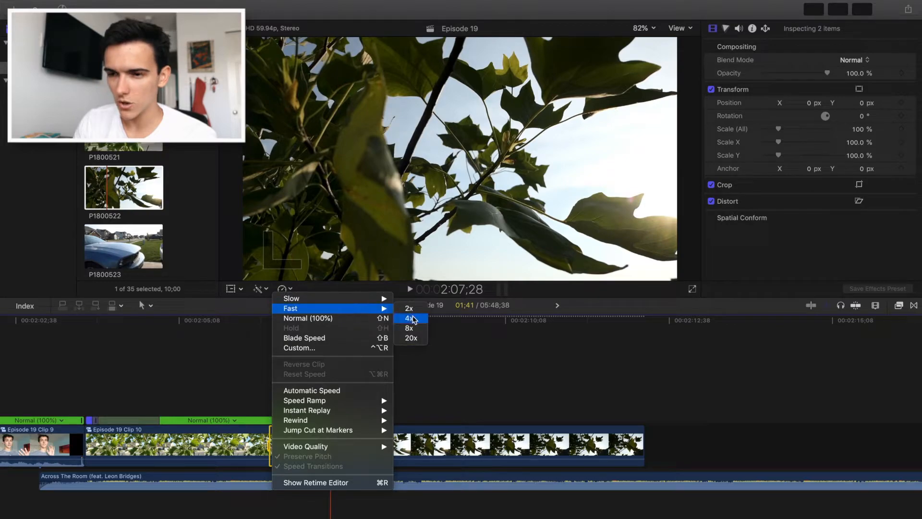
pyautogui.click(409, 318)
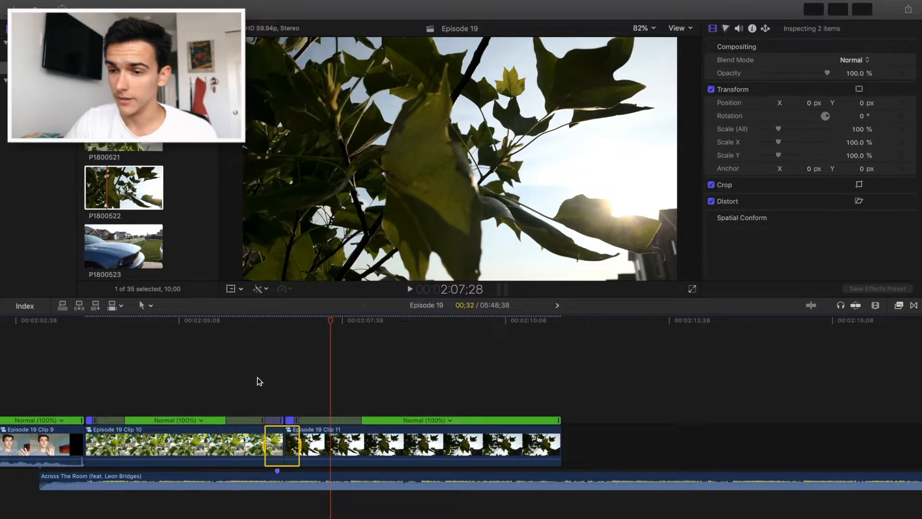
# Play back the speed-ramped transition from Episode 19 Clip 10 into Episode 19 Clip 11
pyautogui.click(252, 376)
pyautogui.press('space')
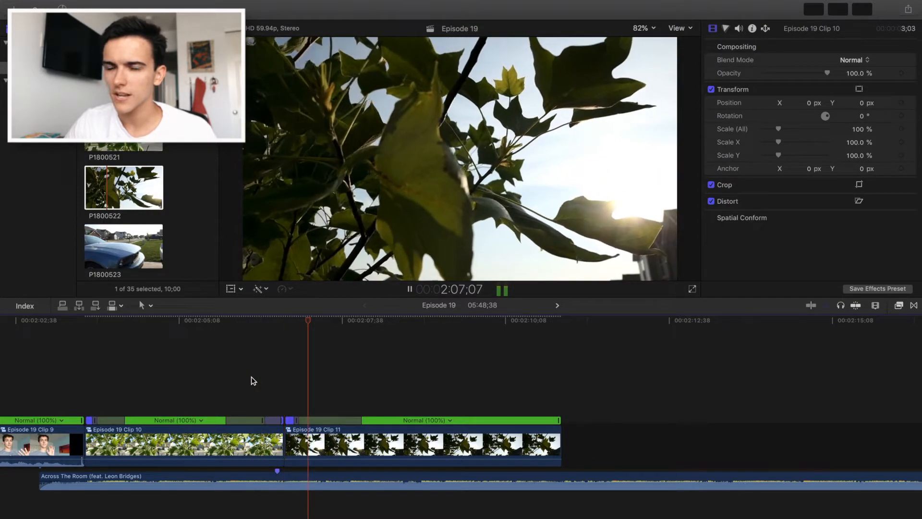
pyautogui.press('space')
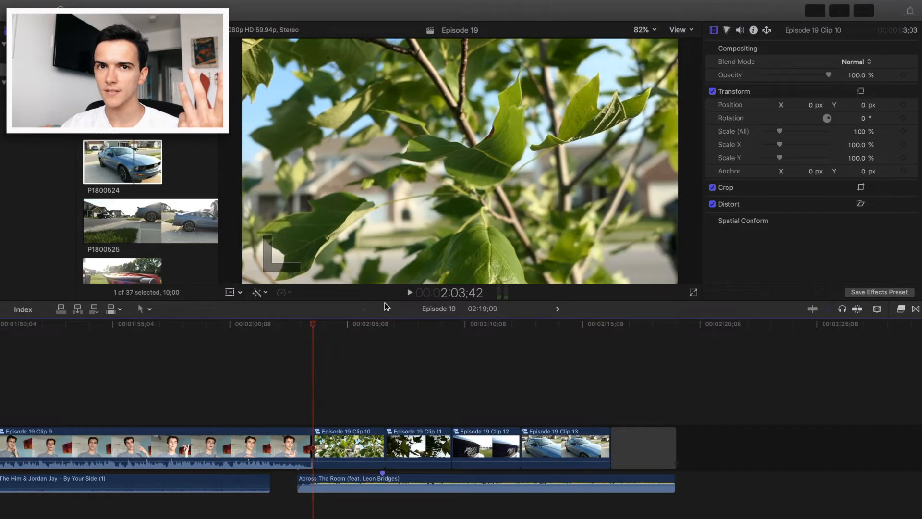
# Apply the mLut by motionVFX effect to Episode 19 Clip 10 and open its LUT library
pyautogui.press('super+5')
pyautogui.moveTo(821, 360); pyautogui.dragTo(355, 442)
pyautogui.click(800, 83)
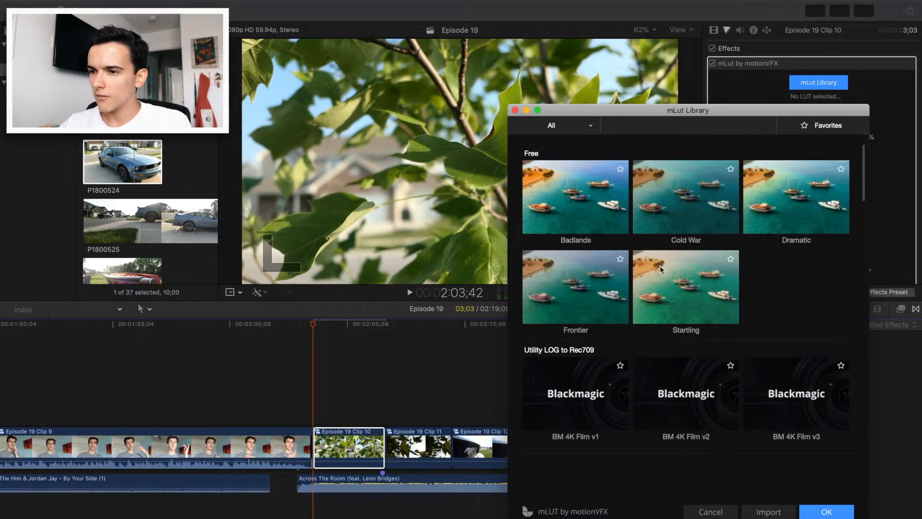
# Try the Cold War, IWLTBAP Aspen - Standard 1, Jon Olsson and VitalLUT looks on Episode 19 Clip 10, previewing it at 2:06;14
pyautogui.click(686, 197)
pyautogui.scroll(-10, 670, 278)
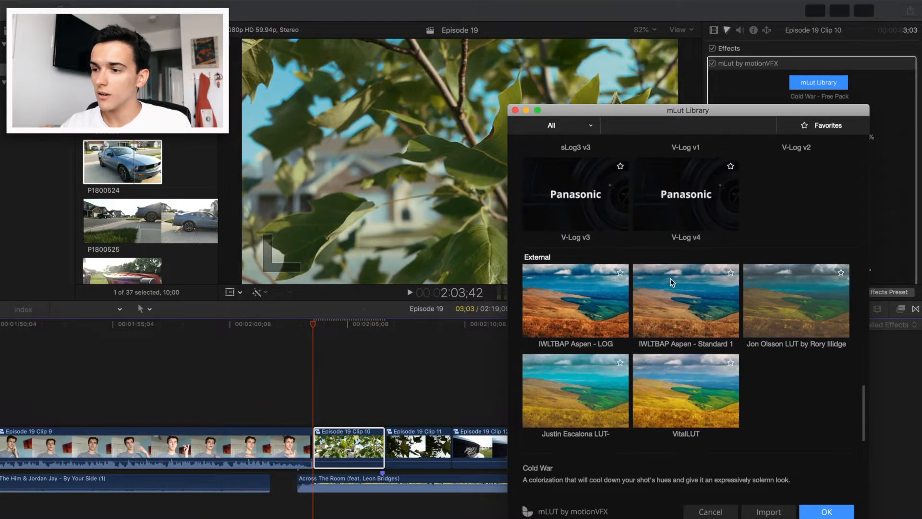
pyautogui.click(679, 303)
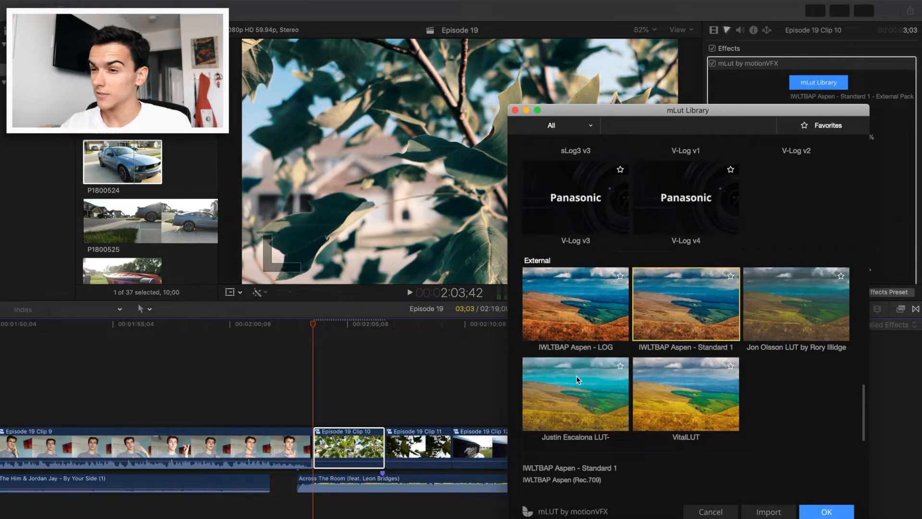
pyautogui.click(796, 302)
pyautogui.click(672, 372)
pyautogui.moveTo(630, 124); pyautogui.dragTo(669, 118)
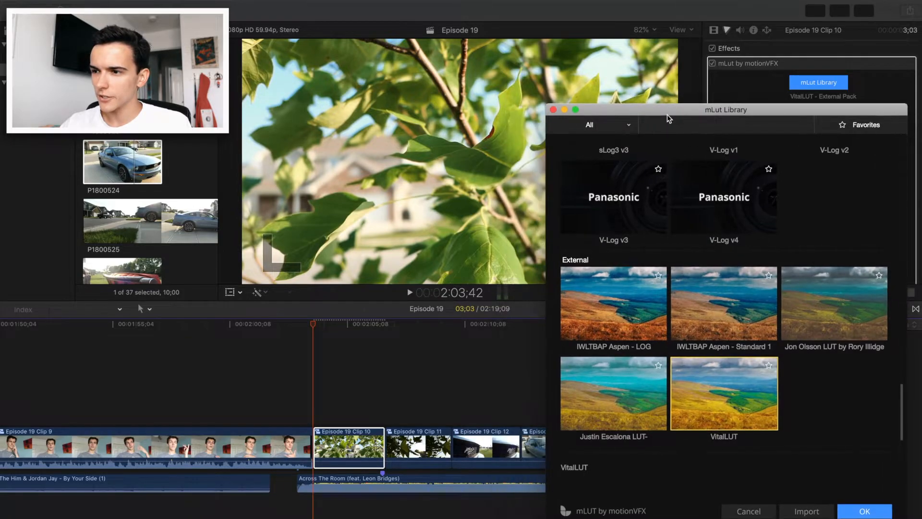
pyautogui.click(353, 395)
pyautogui.click(354, 396)
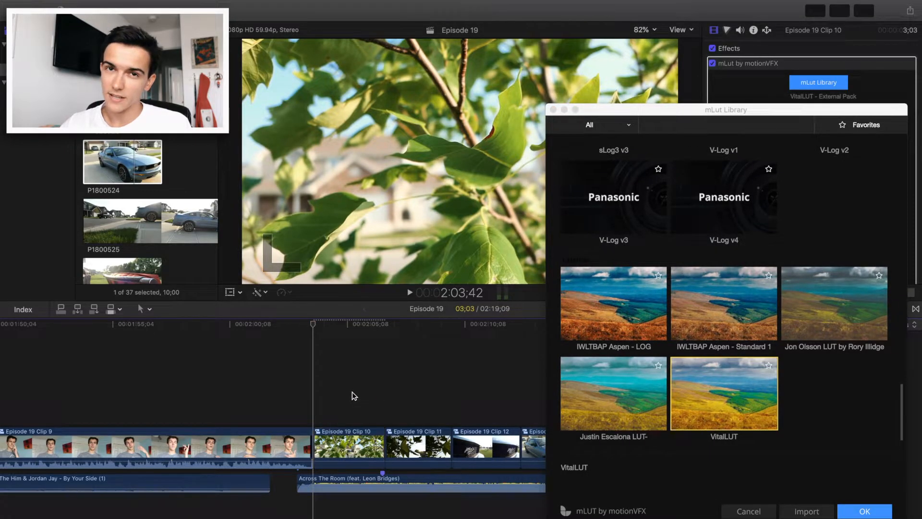
pyautogui.click(372, 397)
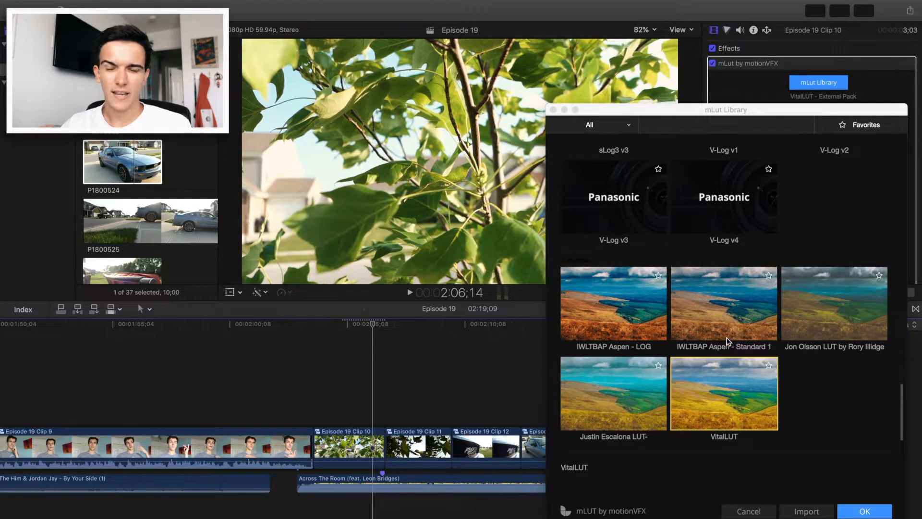
# Try the Aspen - Standard 1 and Justin Escalona looks, followed by the free Badlands, Frontier, Startling and Dramatic looks on Episode 19 Clip 10
pyautogui.click(721, 317)
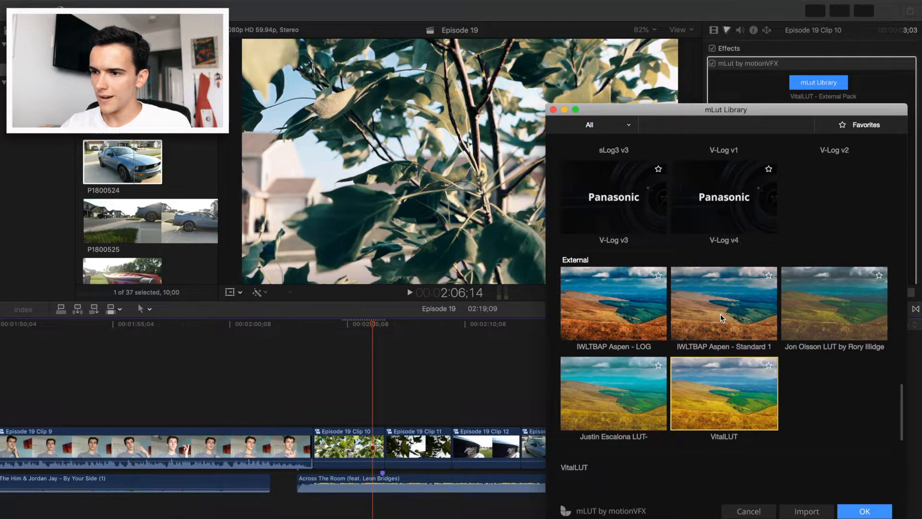
pyautogui.click(615, 391)
pyautogui.scroll(10, 679, 243)
pyautogui.click(626, 207)
pyautogui.press('Down')
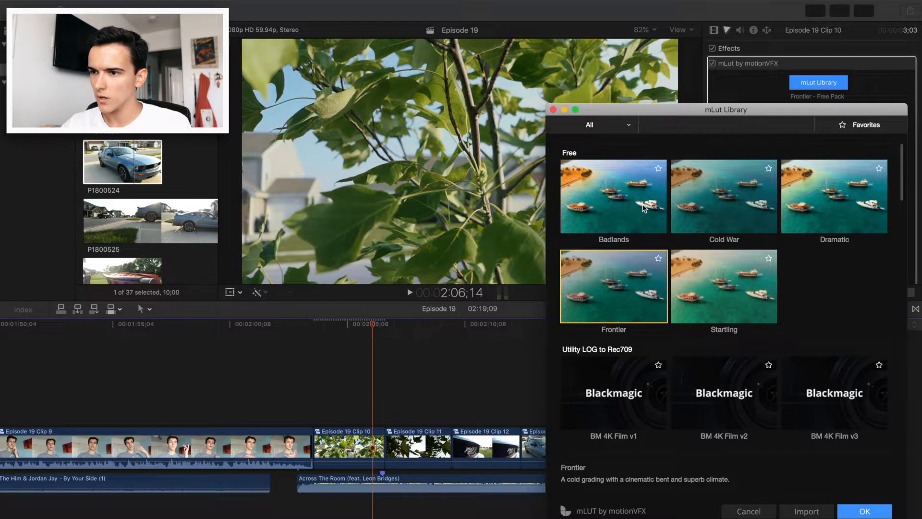
pyautogui.press('Right')
pyautogui.click(795, 223)
pyautogui.scroll(-10, 795, 224)
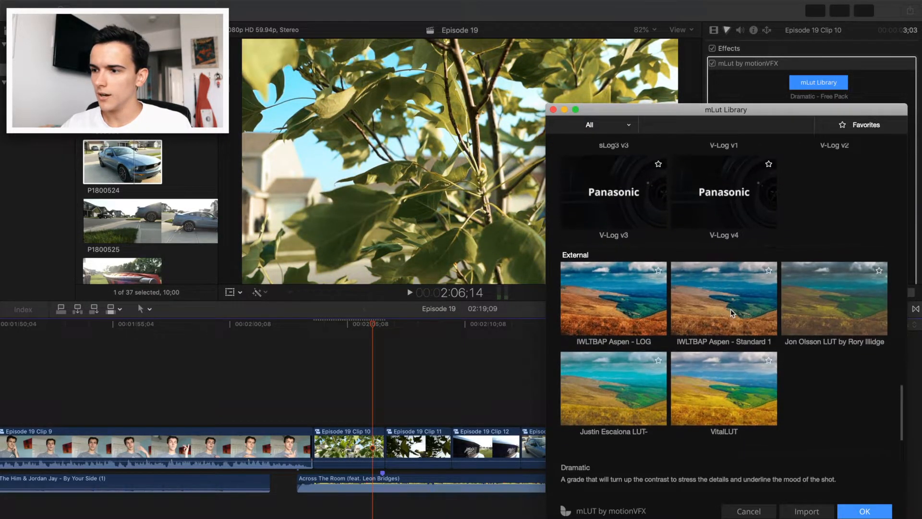
# Compare the Jon Olsson and IWLTBAP Aspen - Standard 1 looks and apply Justin Escalona LUT- to Episode 19 Clip 10
pyautogui.click(794, 326)
pyautogui.press('Left')
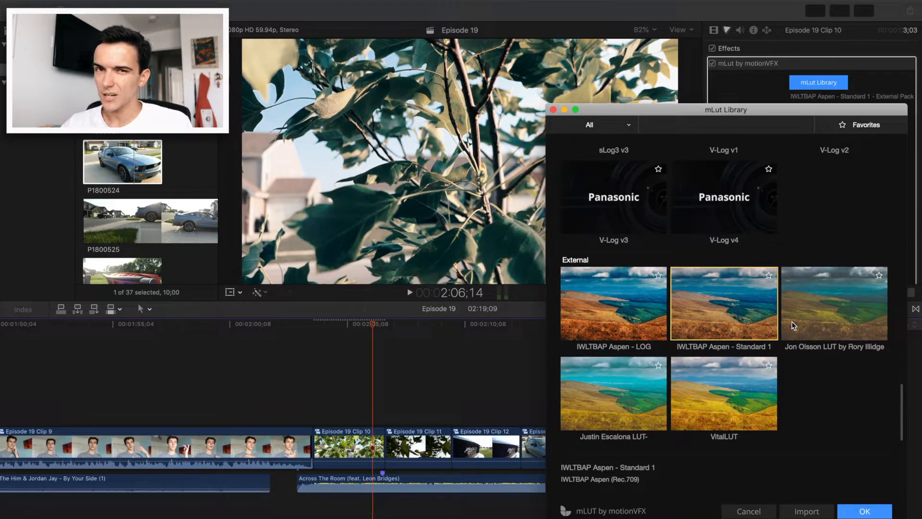
pyautogui.click(612, 364)
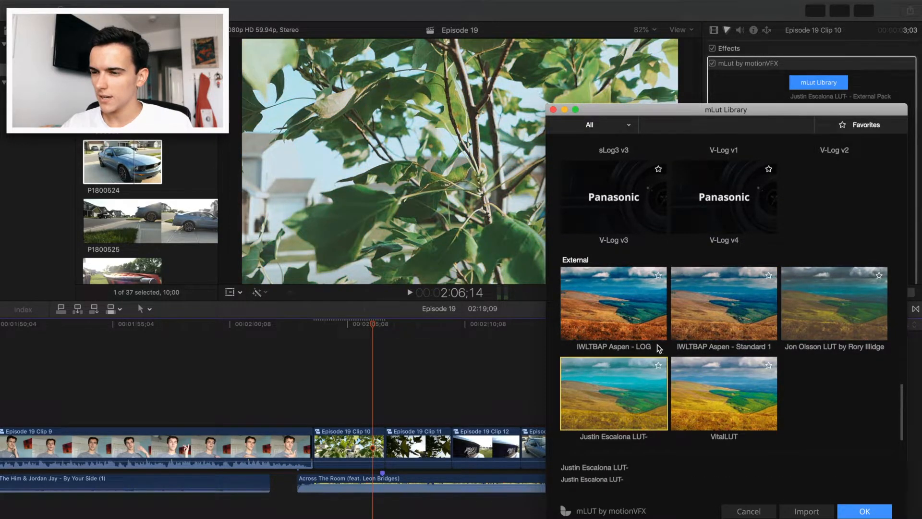
pyautogui.click(858, 509)
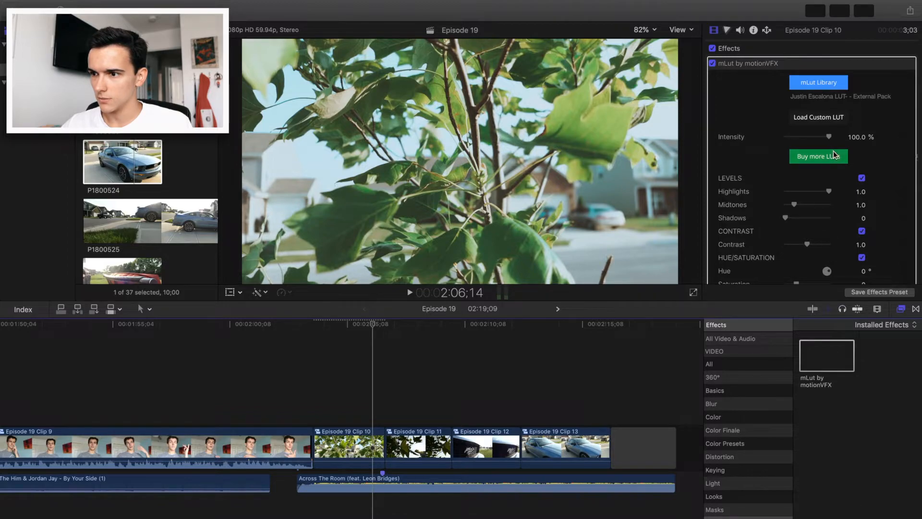
# Adjust the LUT on Episode 19 Clip 10 to intensity 82.99%, highlights 0.98, midtones 1.14, shadows 0.02, contrast 1.08 and hue 334.6°
pyautogui.moveTo(829, 137); pyautogui.dragTo(821, 137)
pyautogui.moveTo(829, 191); pyautogui.dragTo(786, 218)
pyautogui.moveTo(807, 244); pyautogui.dragTo(823, 268)
pyautogui.moveTo(793, 300); pyautogui.dragTo(902, 322)
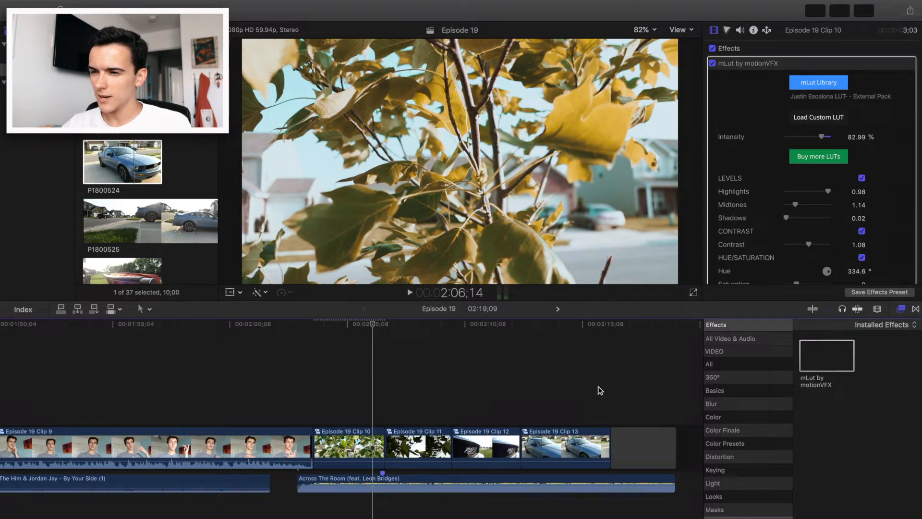
# Apply the mLut effect to Episode 19 Clip 11 using Justin Escalona LUT- at 74.51% intensity
pyautogui.click(415, 396)
pyautogui.moveTo(826, 356); pyautogui.dragTo(418, 447)
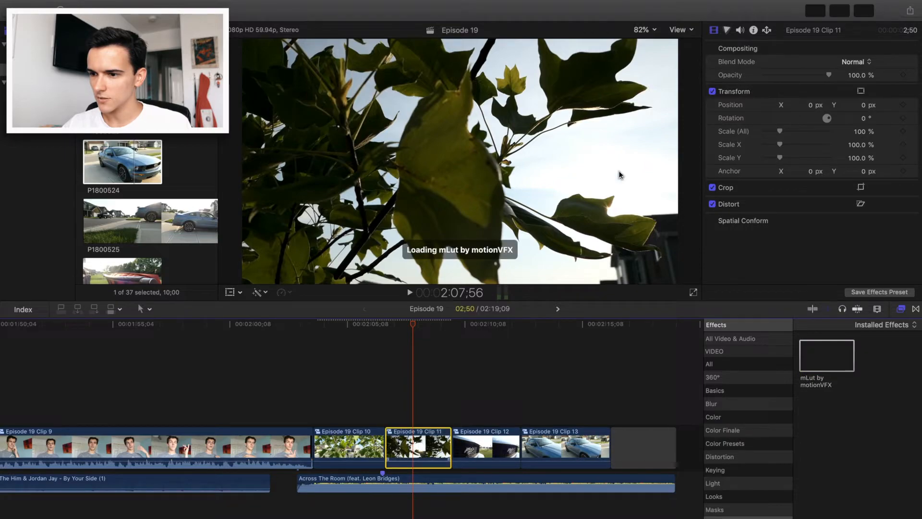
pyautogui.click(812, 85)
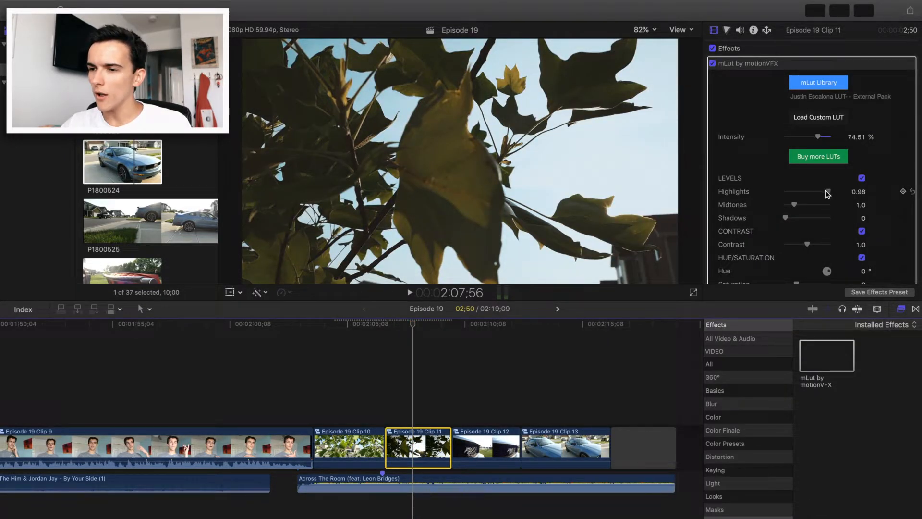
# Set the LUT on Episode 19 Clip 11 to highlights 0.94, midtones 1.37, shadows 0.03, contrast 1.06 and hue 328.0°
pyautogui.moveTo(828, 192); pyautogui.dragTo(786, 220)
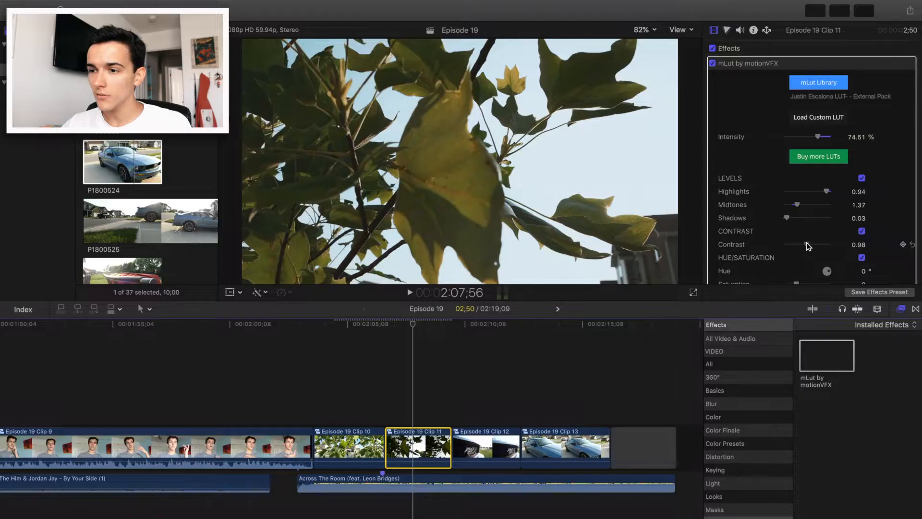
pyautogui.moveTo(807, 245); pyautogui.dragTo(827, 279)
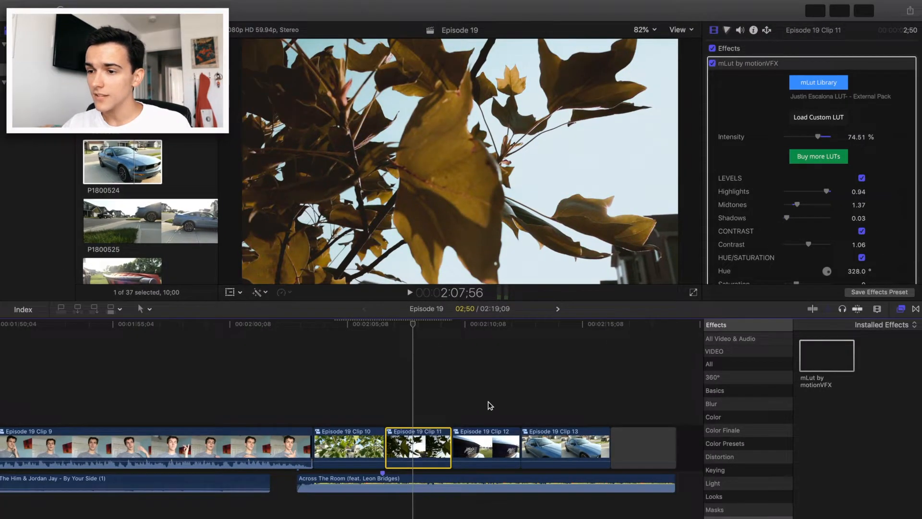
# Add the Justin Escalona LUT- look to Episode 19 Clip 12 with intensity 80.29%, highlights 0.95, midtones 0.88, shadows 0.09 and hue 313.3°
pyautogui.click(490, 406)
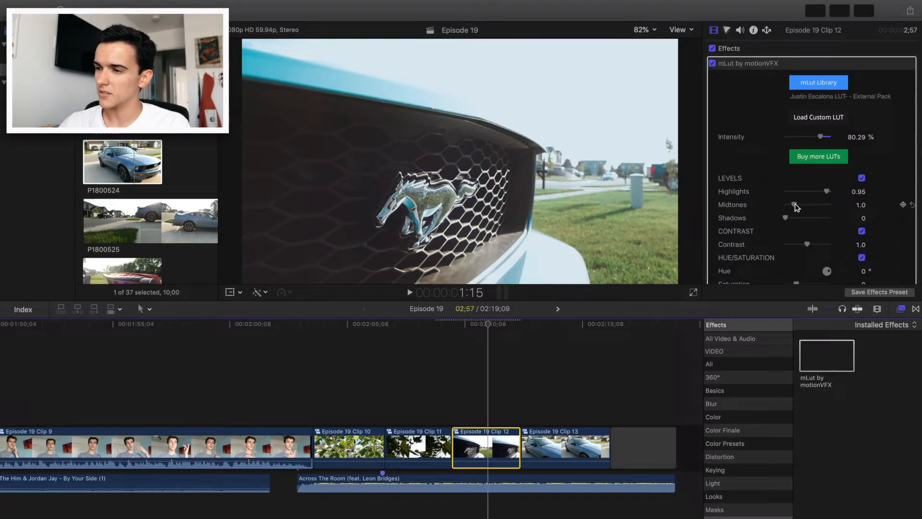
pyautogui.moveTo(794, 207); pyautogui.dragTo(794, 209)
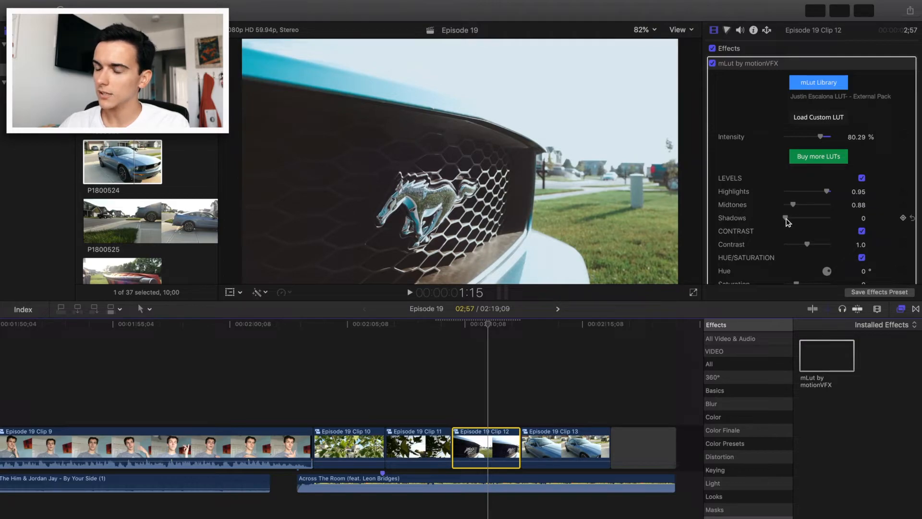
pyautogui.moveTo(787, 221); pyautogui.dragTo(789, 218)
pyautogui.moveTo(826, 271); pyautogui.dragTo(850, 296)
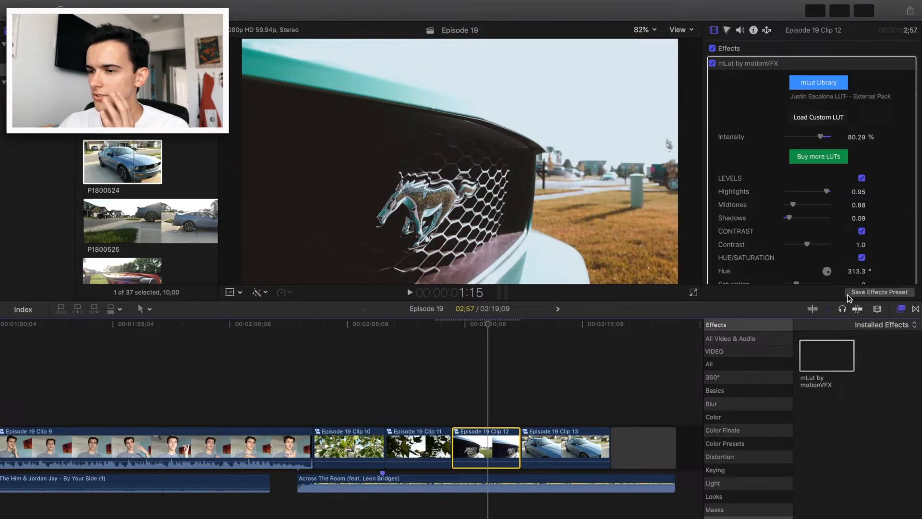
# Apply the mLut effect to Episode 19 Clip 13 with the Justin Escalona LUT- look
pyautogui.click(562, 398)
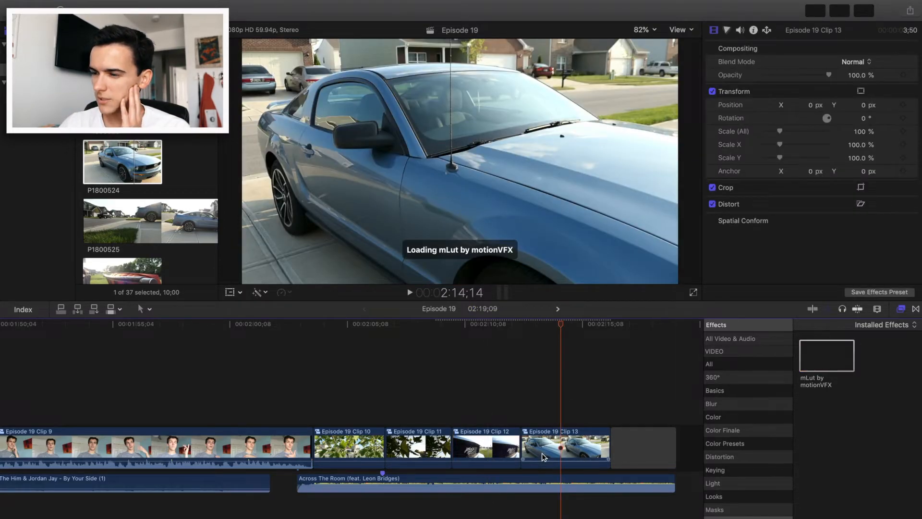
pyautogui.click(544, 454)
pyautogui.click(812, 85)
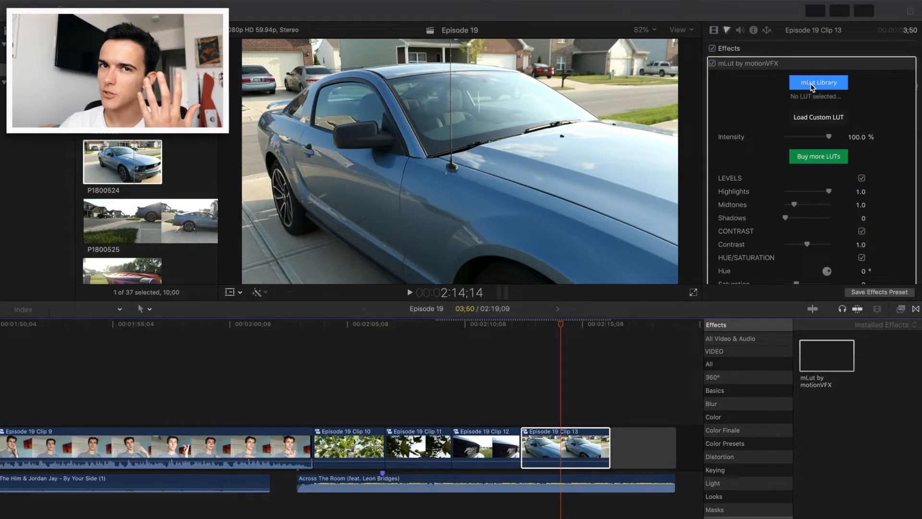
pyautogui.scroll(-15, 693, 326)
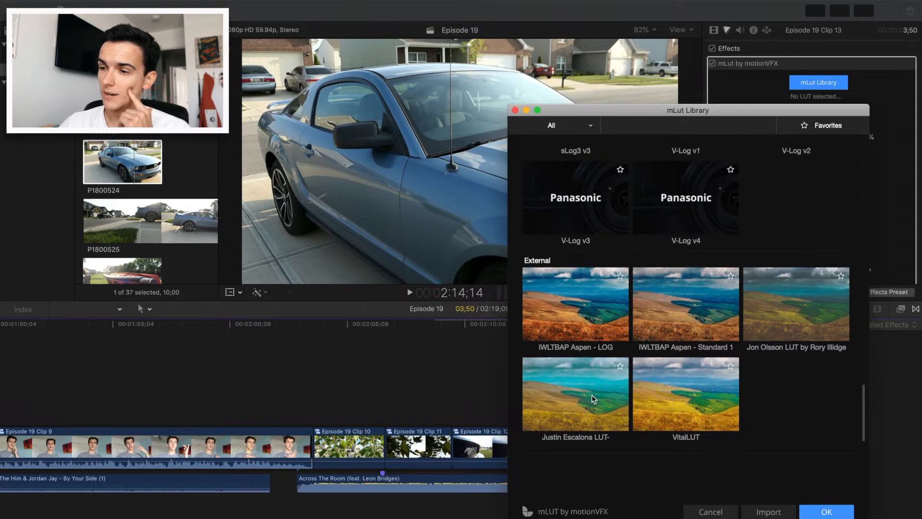
pyautogui.click(592, 394)
pyautogui.click(830, 512)
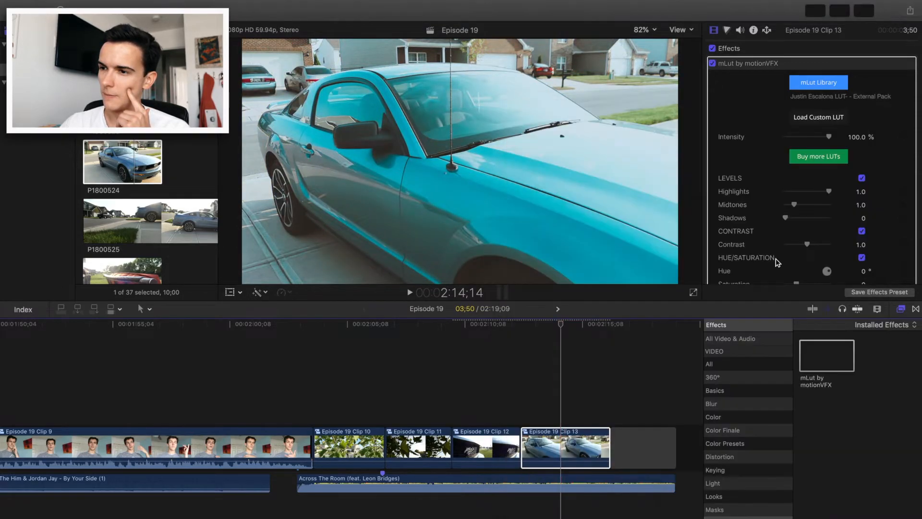
# Set the LUT on Episode 19 Clip 13 to intensity 61.03%, highlights 0.95, midtones 1.1, shadows 0.11, contrast 0.91 and hue 325.2°
pyautogui.click(811, 137)
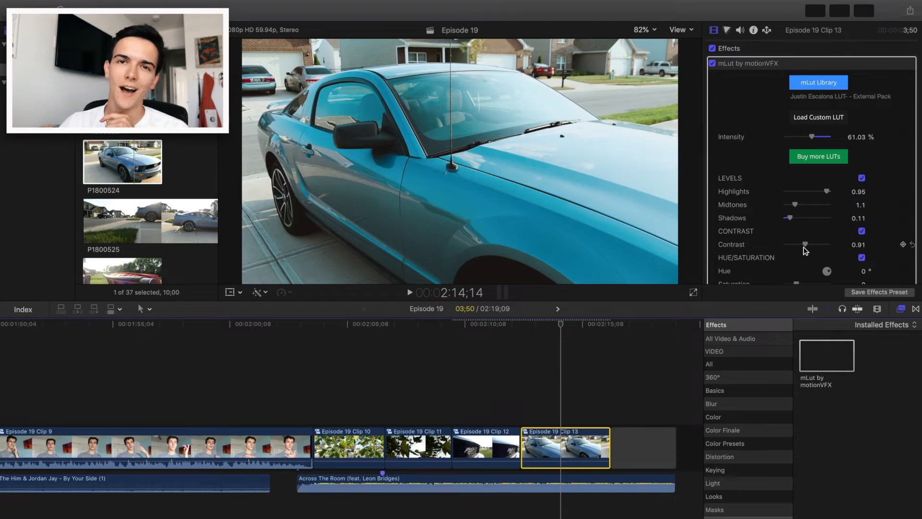
pyautogui.click(826, 277)
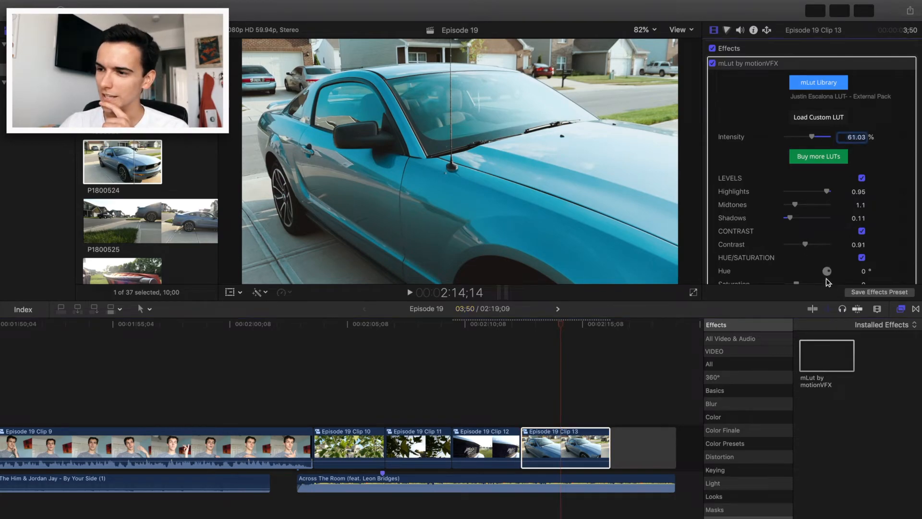
pyautogui.moveTo(826, 277); pyautogui.dragTo(829, 291)
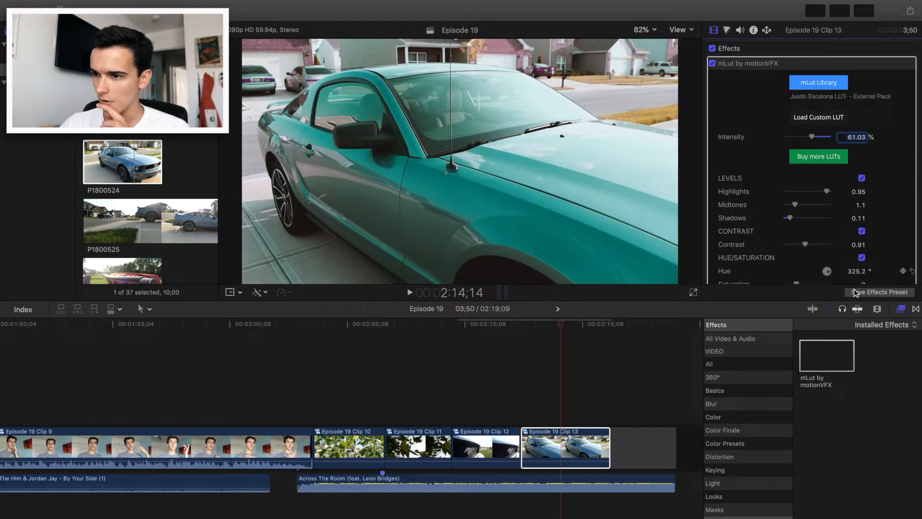
# Change the LUT hue on Episode 19 Clip 12 to 348.1°
pyautogui.click(465, 389)
pyautogui.click(484, 448)
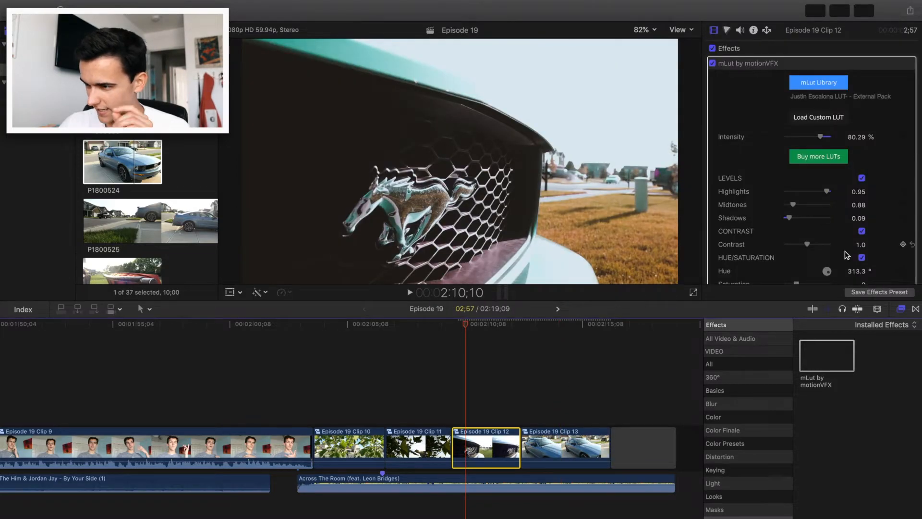
pyautogui.moveTo(831, 274); pyautogui.dragTo(838, 274)
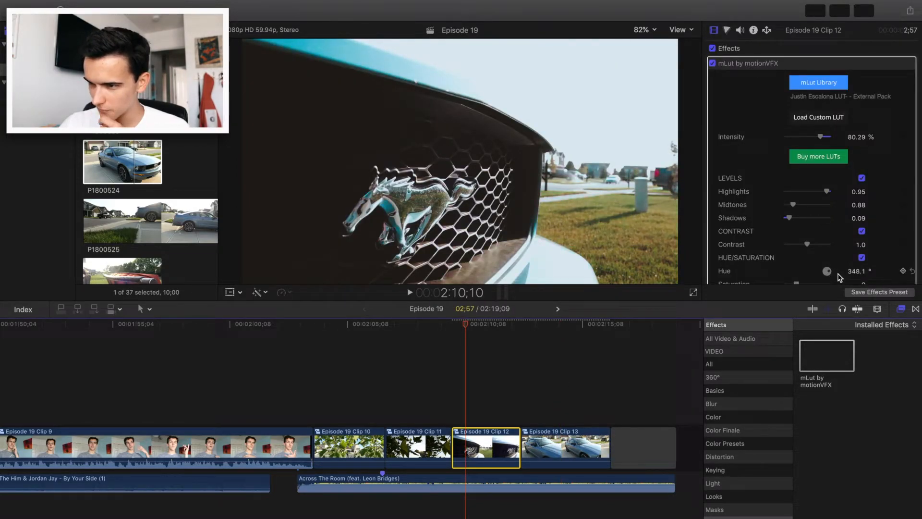
# Place the whole UHD_235 letterbox overlay above the B-roll, starting at the beginning of Episode 19 Clip 10
pyautogui.click(342, 401)
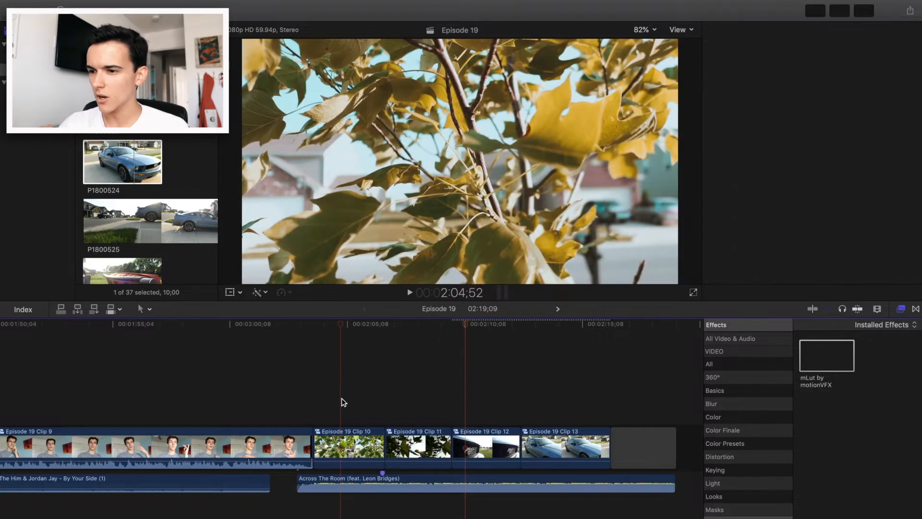
pyautogui.press('space')
pyautogui.press('Up')
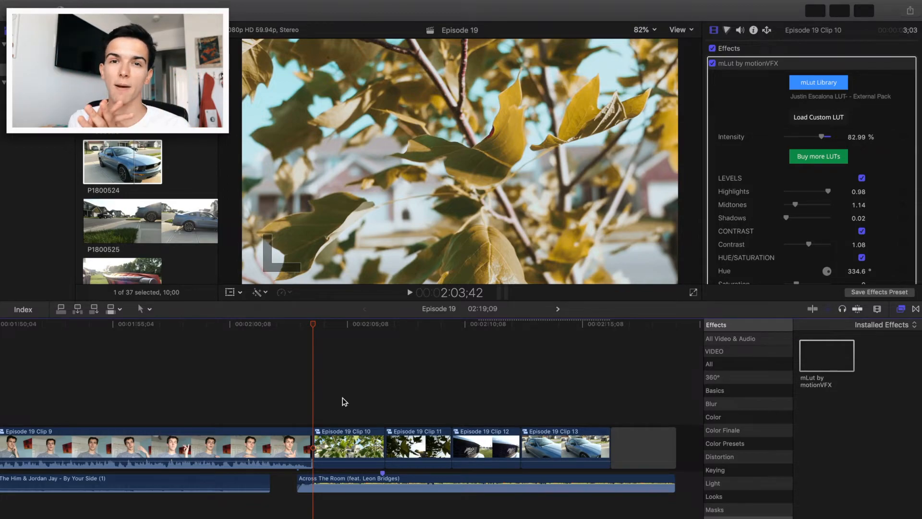
pyautogui.scroll(-10, 155, 160)
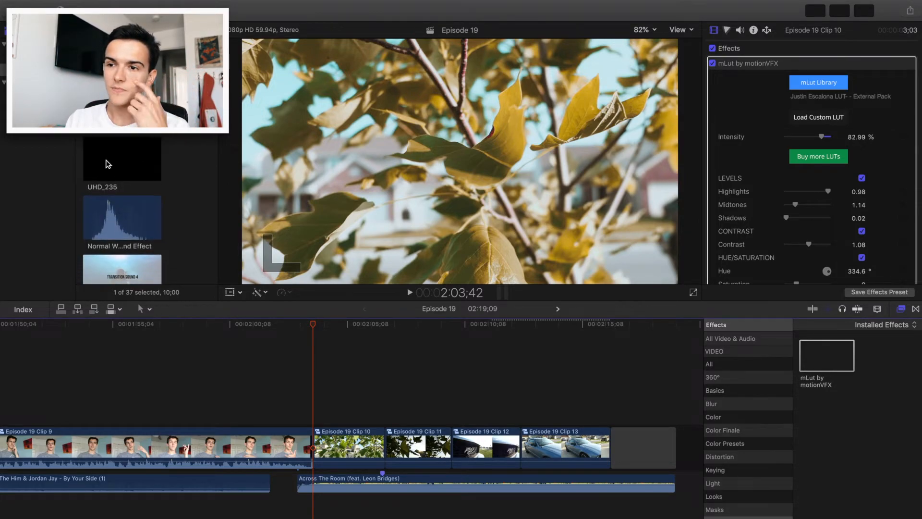
pyautogui.moveTo(160, 162); pyautogui.dragTo(160, 163)
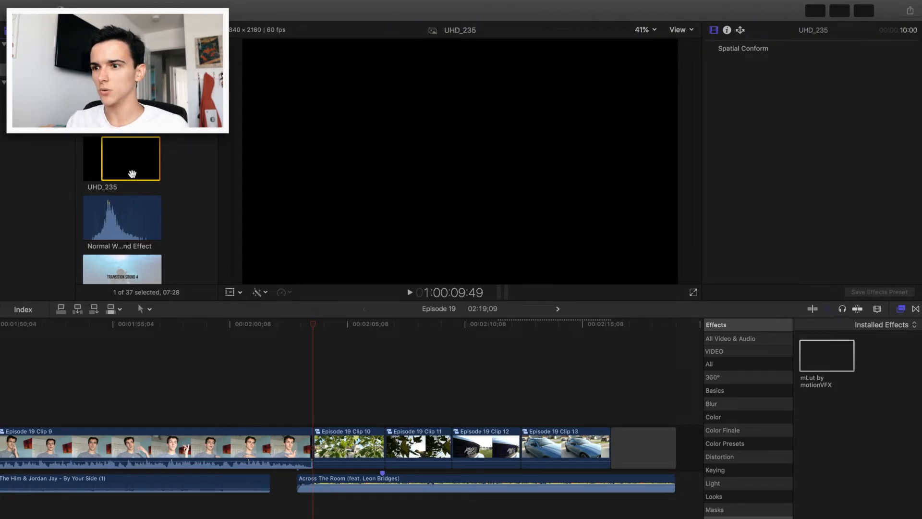
pyautogui.moveTo(102, 161); pyautogui.dragTo(58, 161)
pyautogui.moveTo(136, 163); pyautogui.dragTo(313, 389)
# Extend the UHD_235 overlay to a duration of 15:27 so it ends with the music, and check the letterboxed clips
pyautogui.moveTo(541, 401); pyautogui.dragTo(674, 406)
pyautogui.press('p')
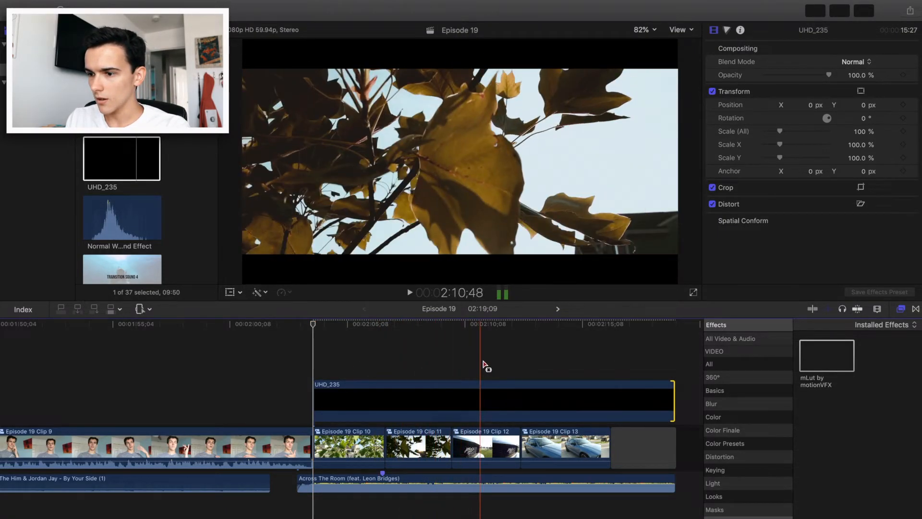
pyautogui.press('a')
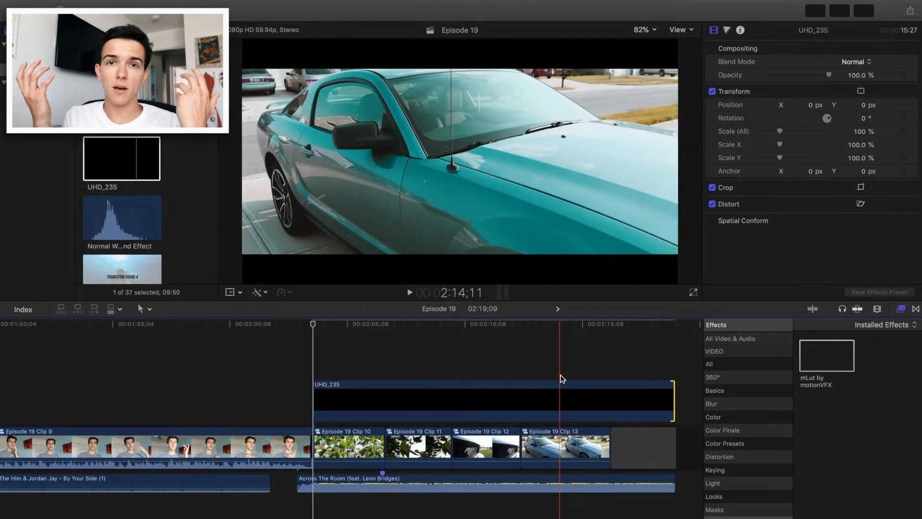
pyautogui.press('s')
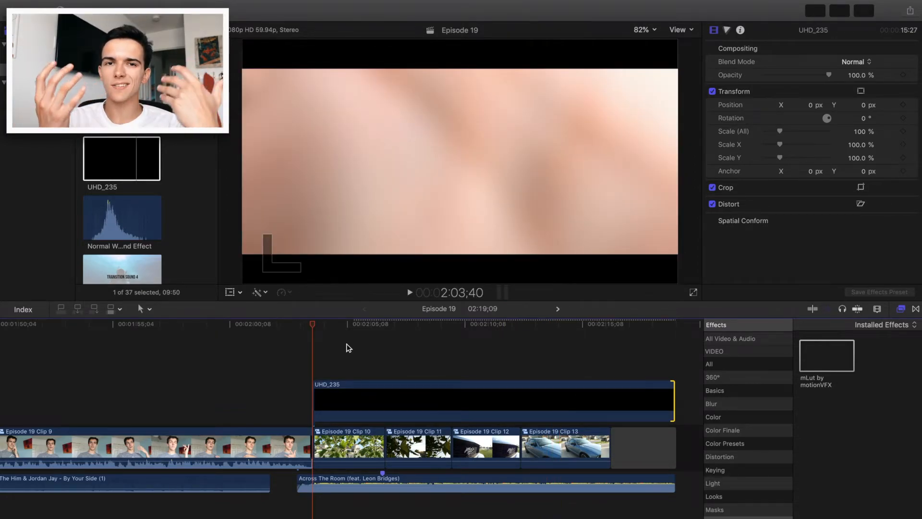